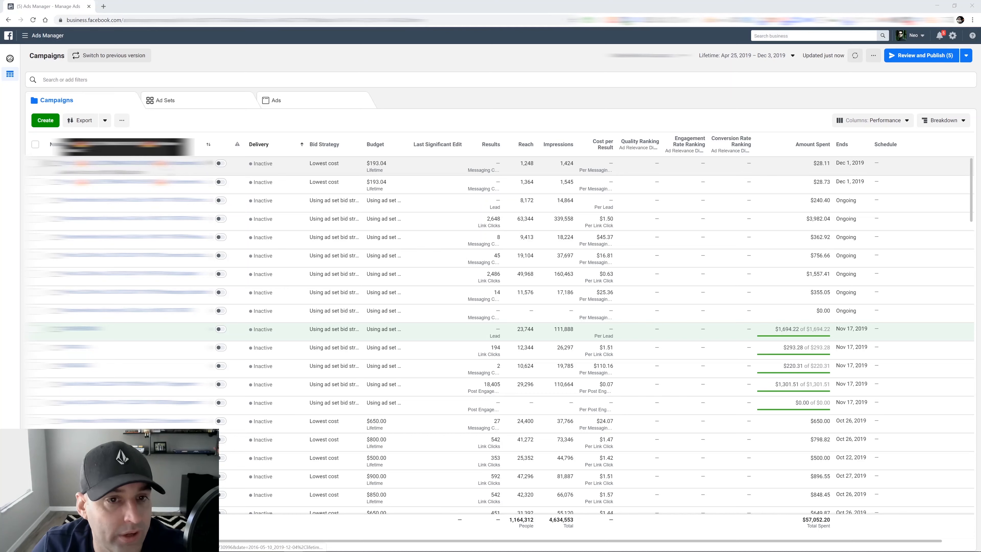
Step: Look over the account's ad sets and ads, and return to the campaign list
click(191, 102)
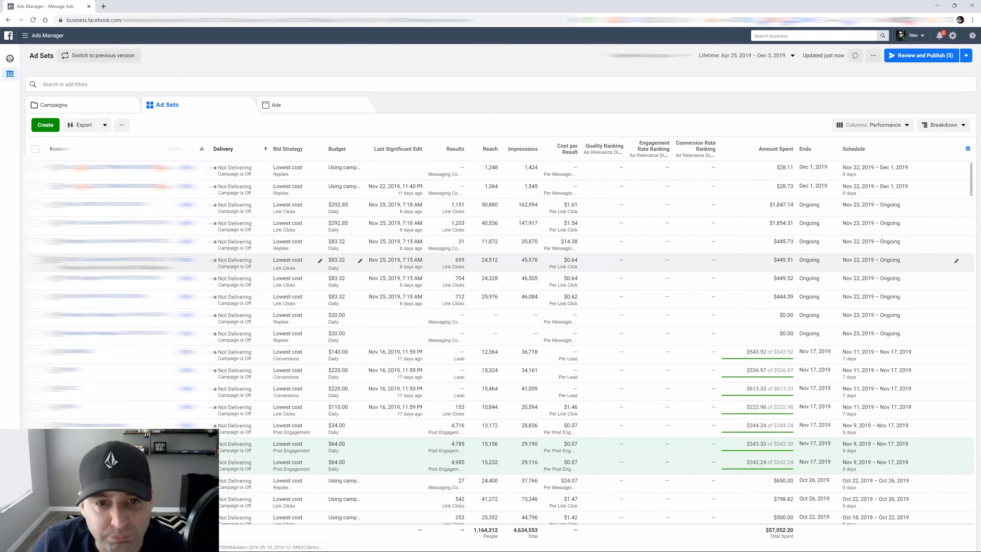
click(294, 112)
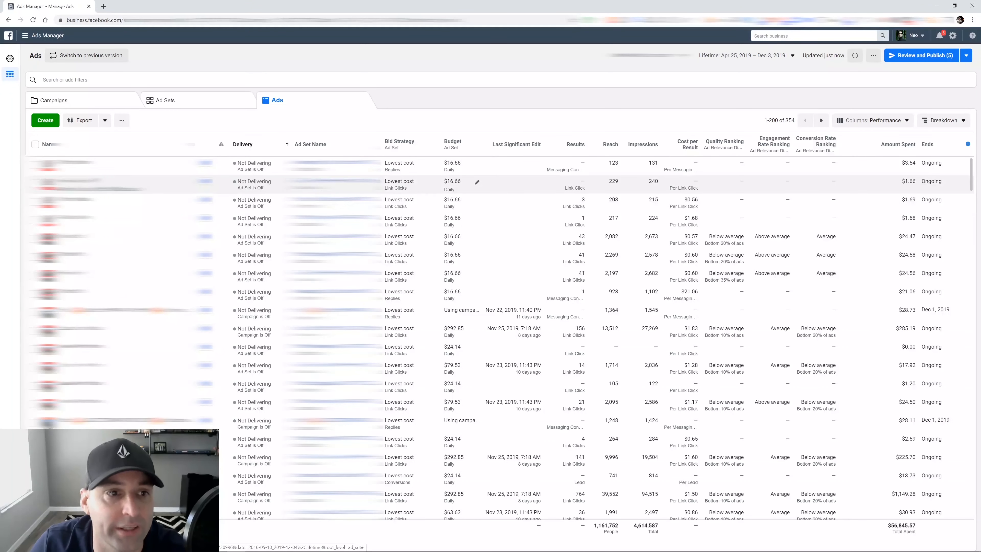
click(205, 102)
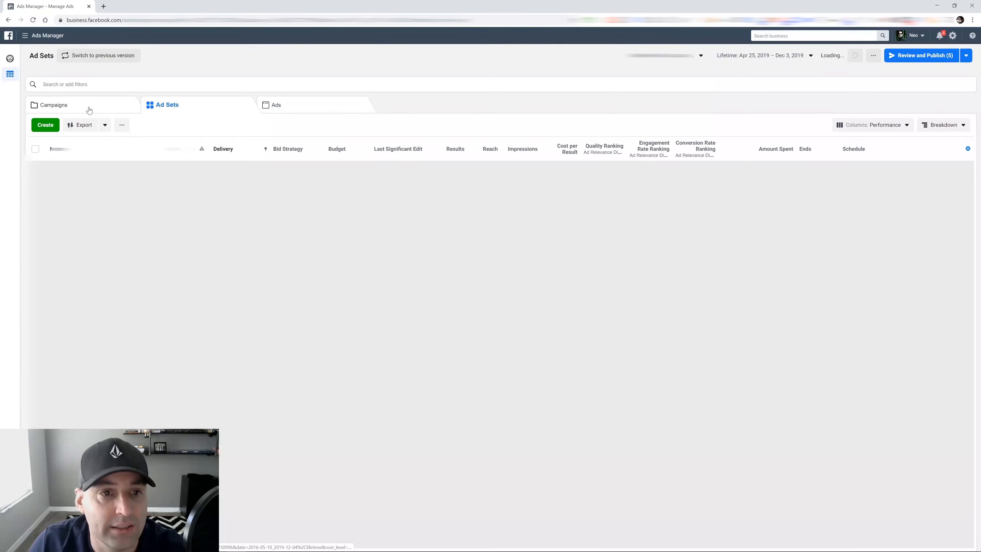
click(88, 104)
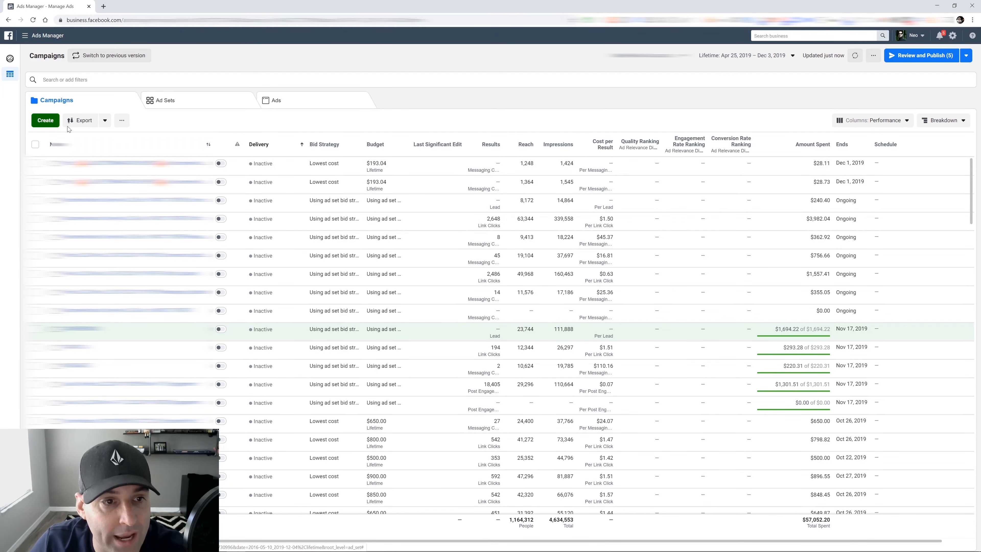
Step: Start a new campaign with Quick Creation and name it TEST 1
click(45, 120)
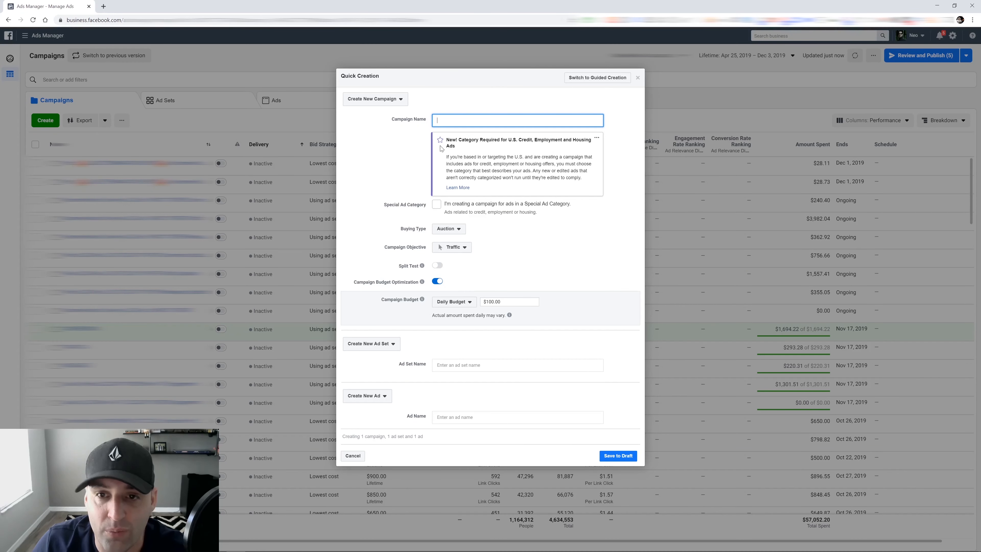
text(TEST)
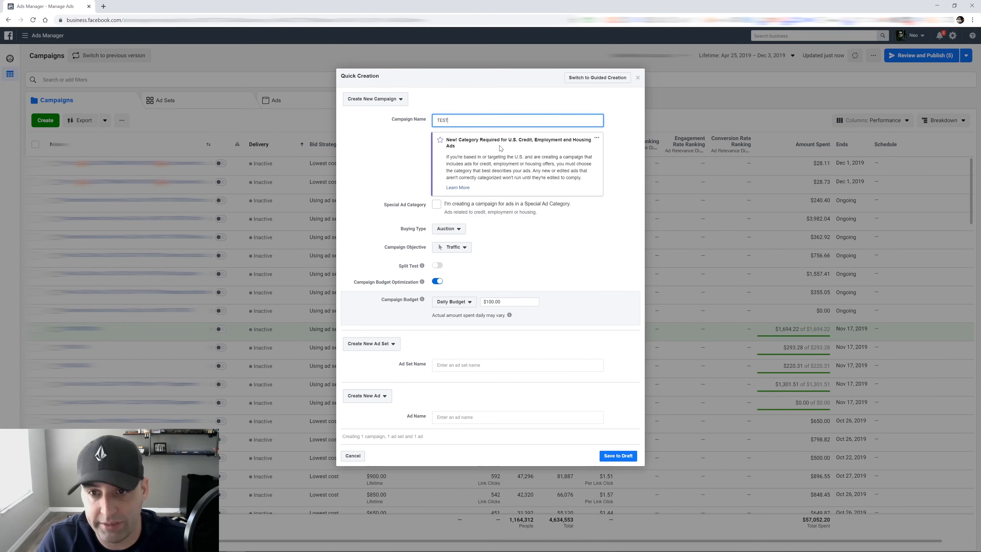
text( !)
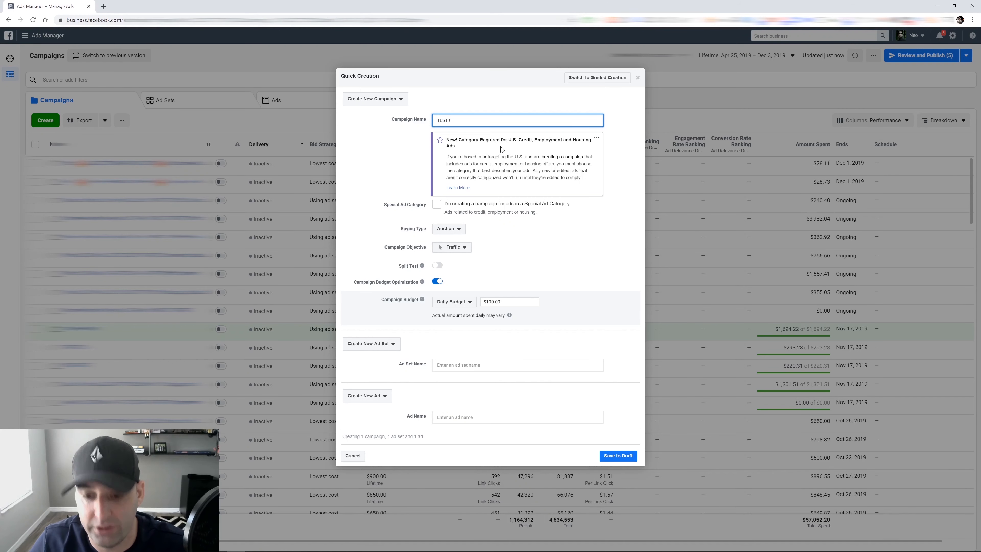
key(BackSpace)
text(1)
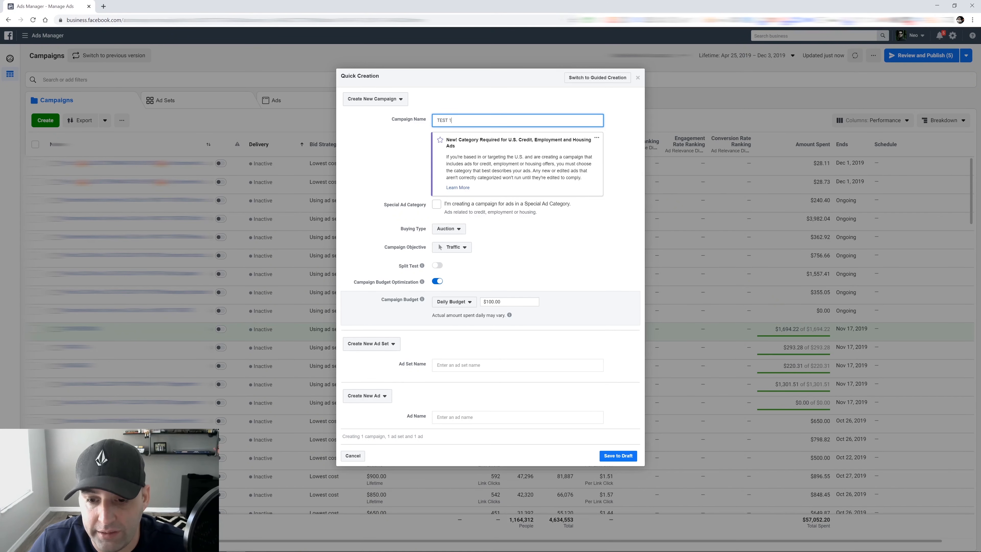
Step: Name the new ad set TEST 11 and the new ad TEST 12
click(446, 367)
text(TEST)
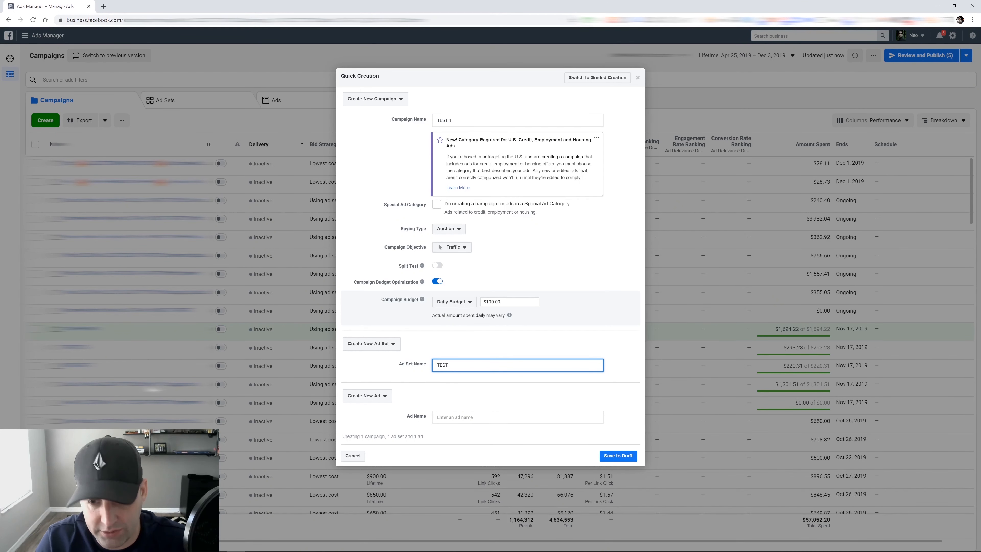
text( 11)
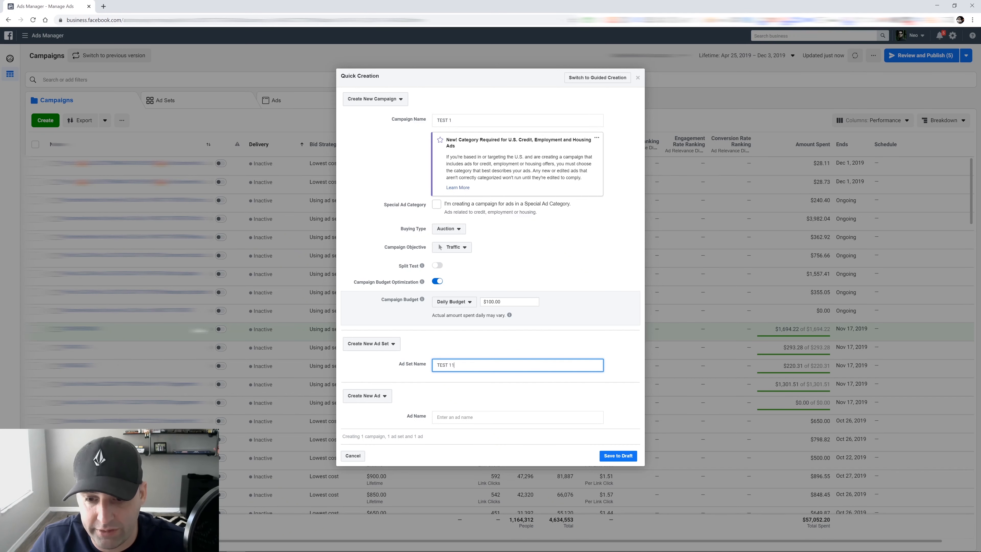
click(479, 417)
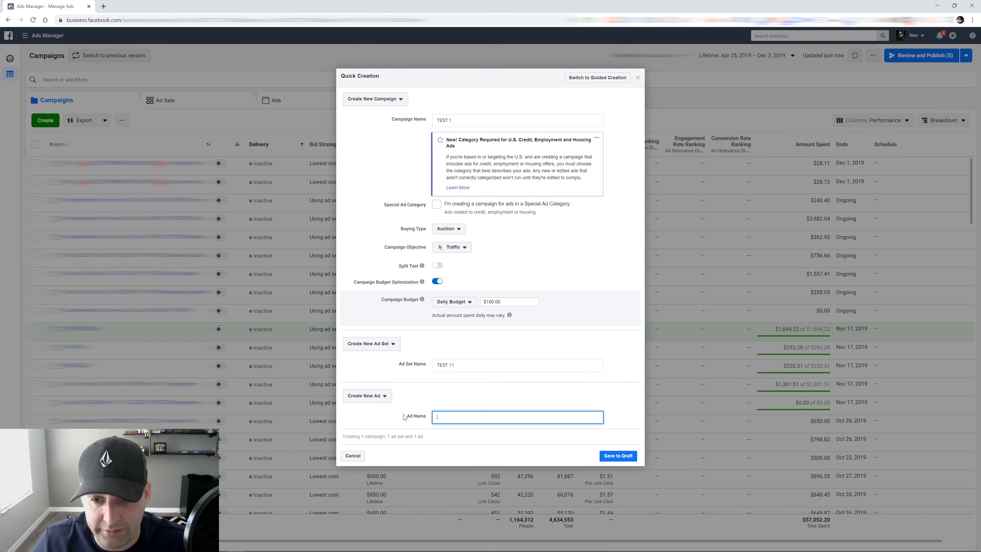
text(TEST)
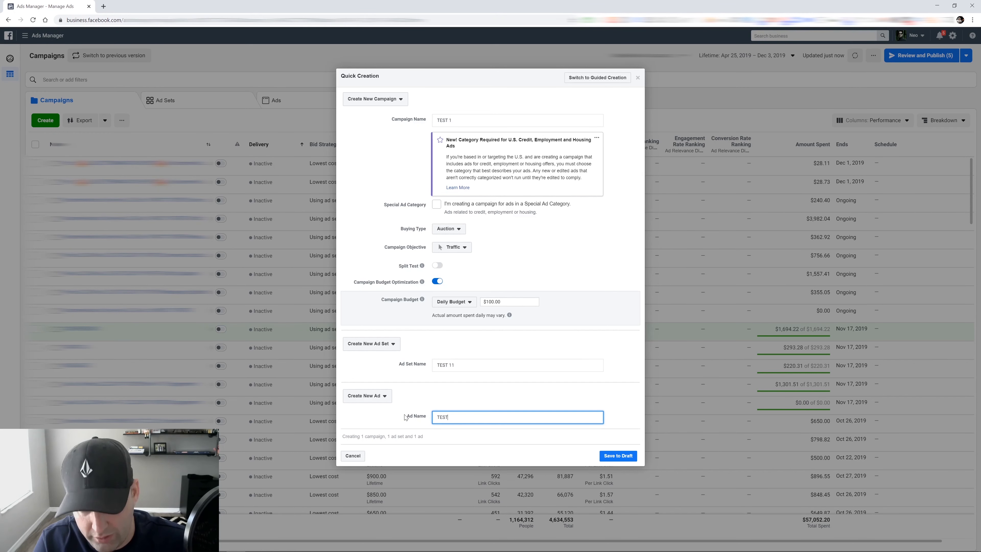
text( 12)
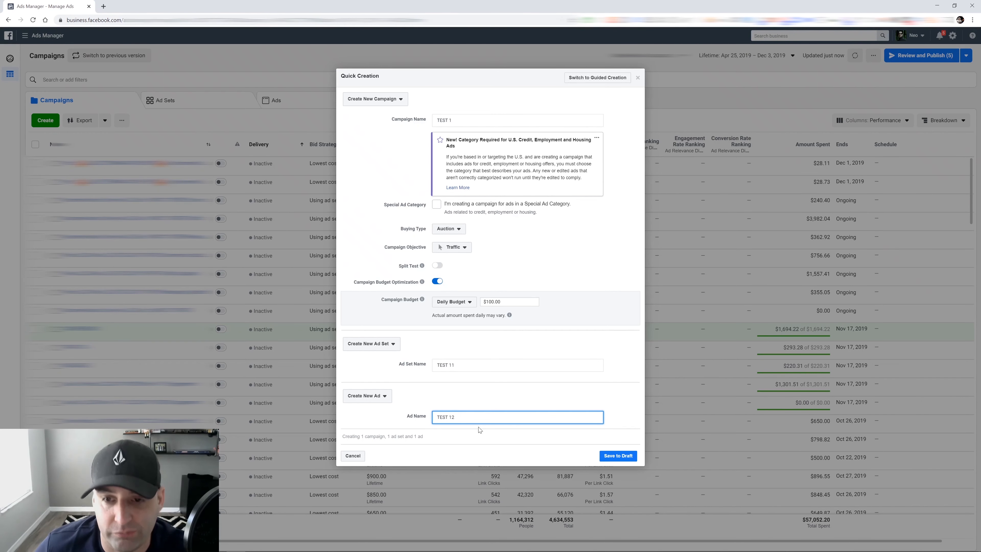
Step: Turn off Campaign Budget Optimization and save the new campaign, ad set and ad as drafts
click(453, 248)
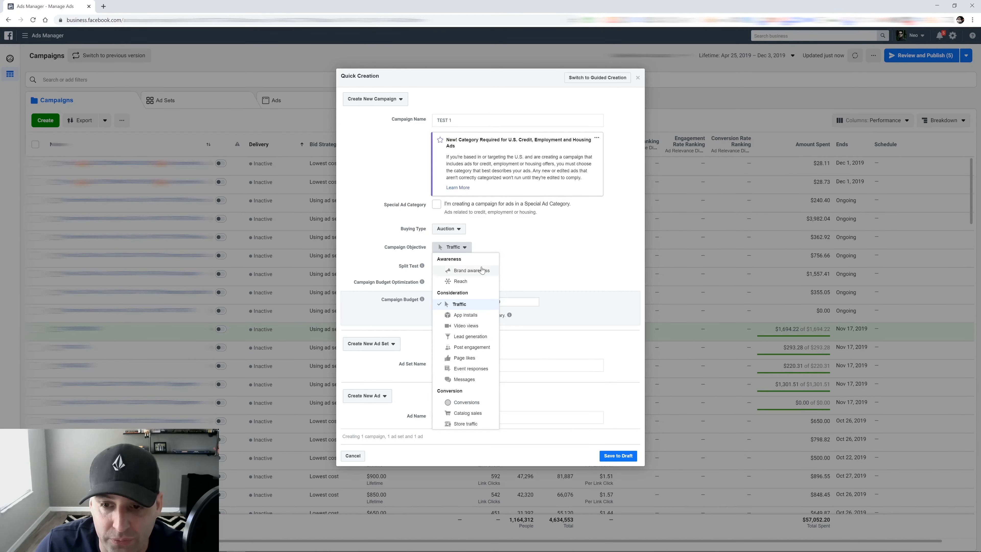
click(543, 259)
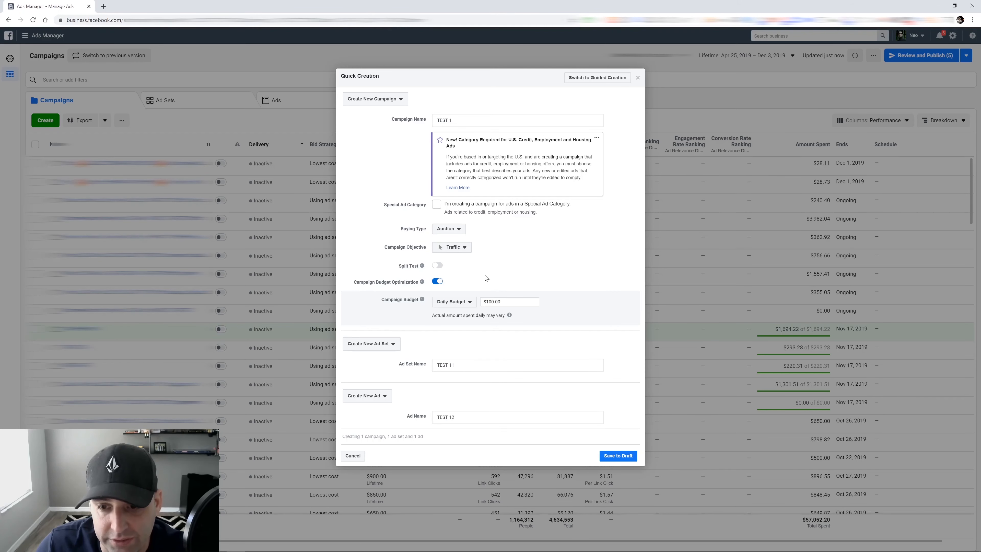
mouse_move(421, 285)
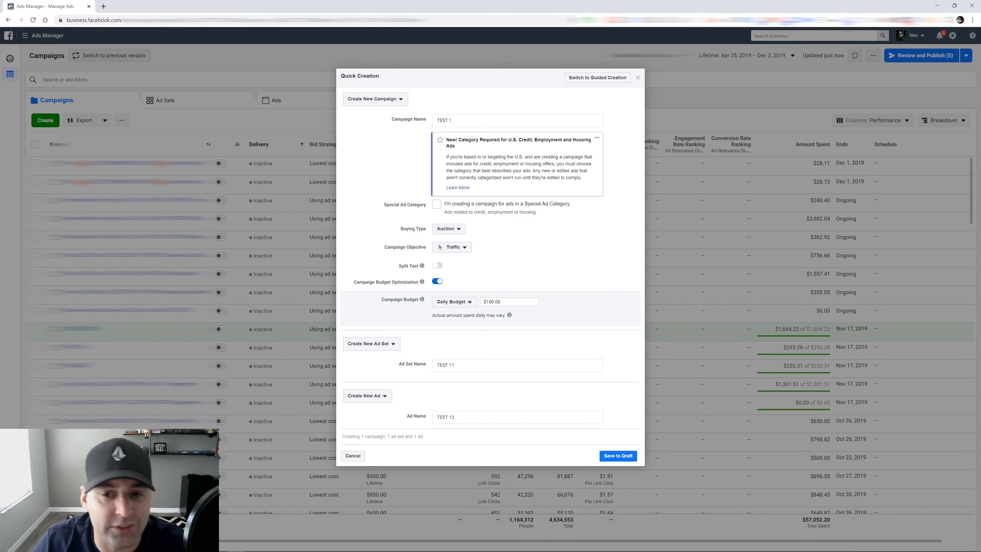
click(437, 281)
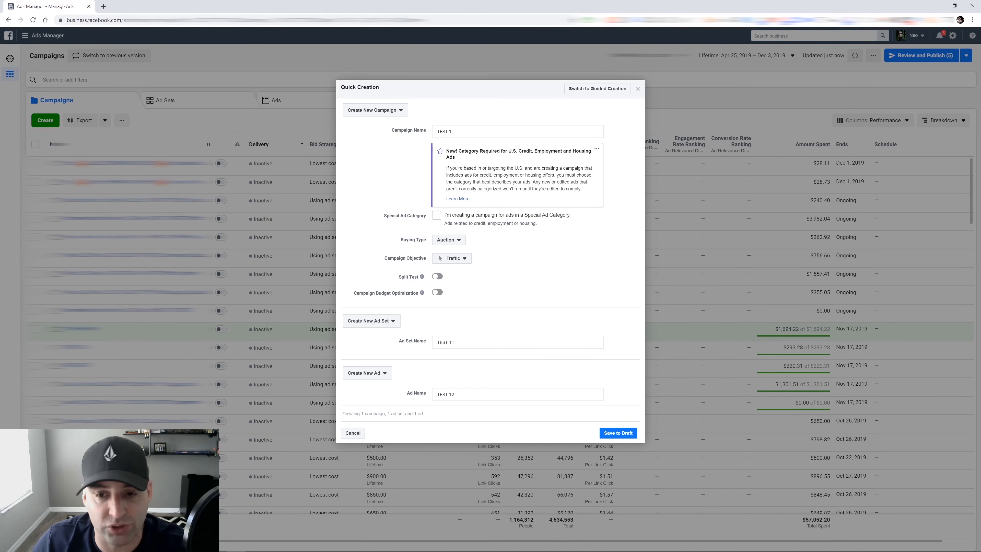
click(618, 432)
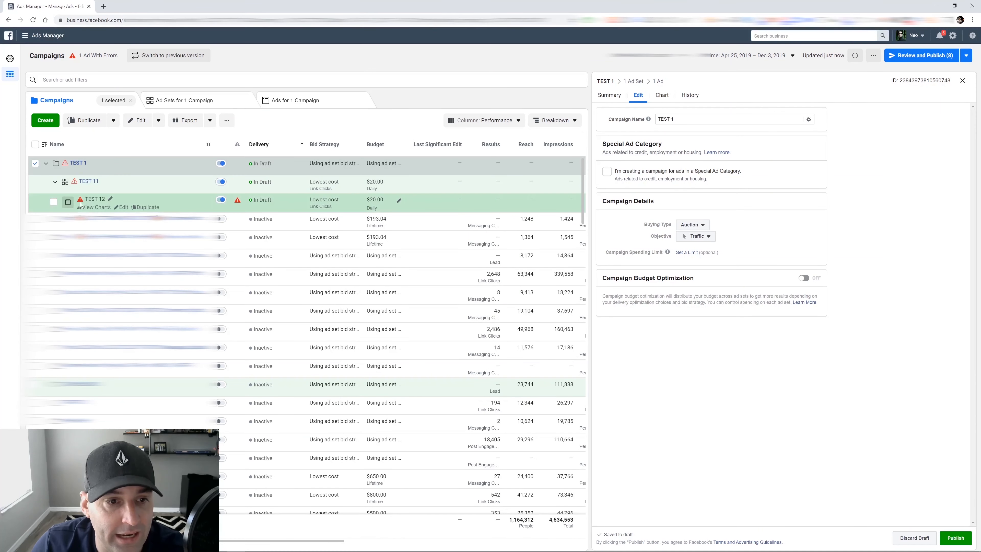
Step: Review the TEST 1 campaign's draft ad set and ad at the ad set and ad levels
mouse_move(81, 201)
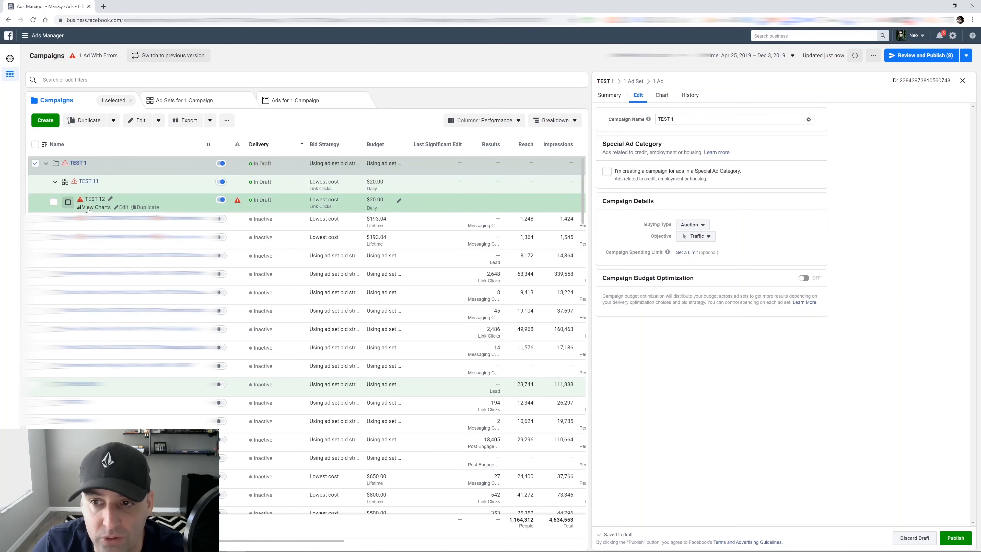
click(174, 103)
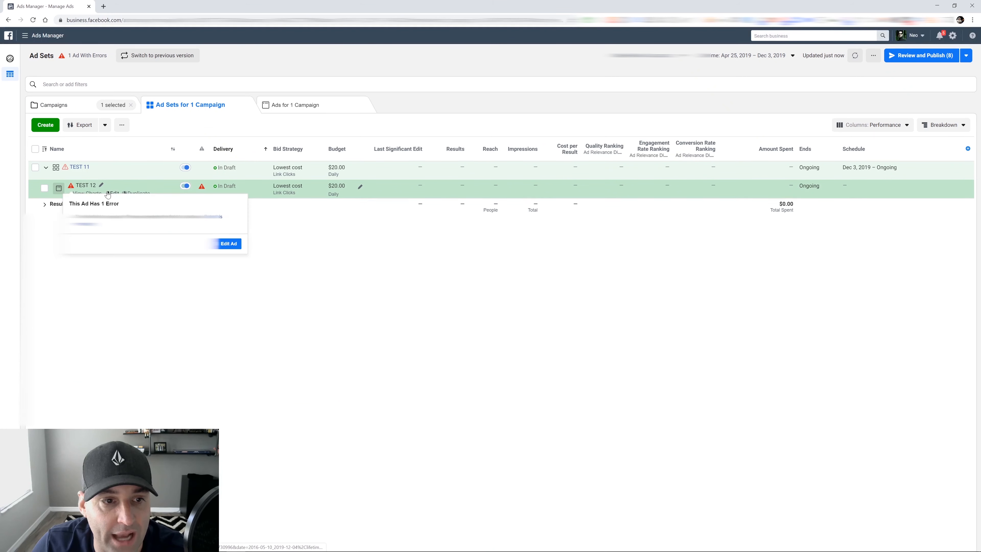
mouse_move(71, 187)
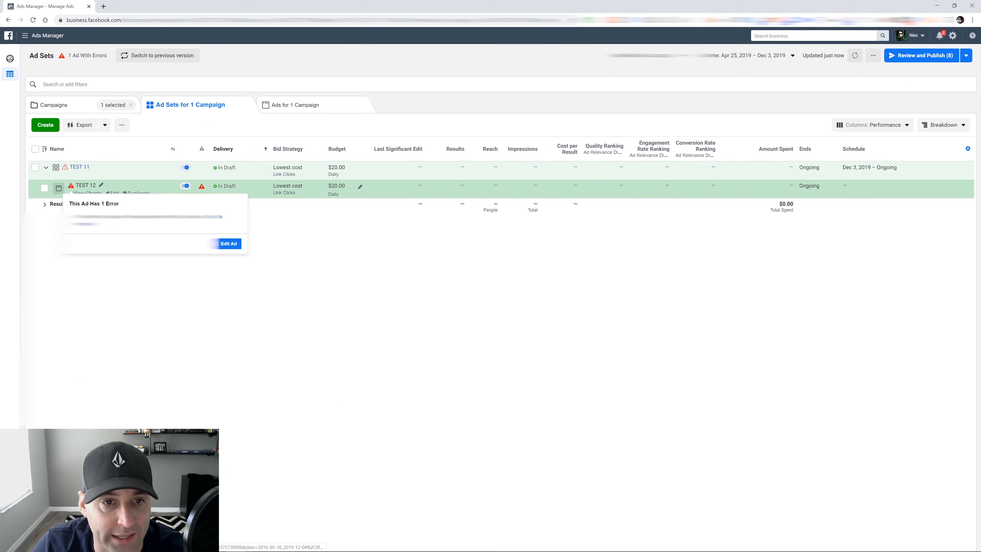
click(296, 106)
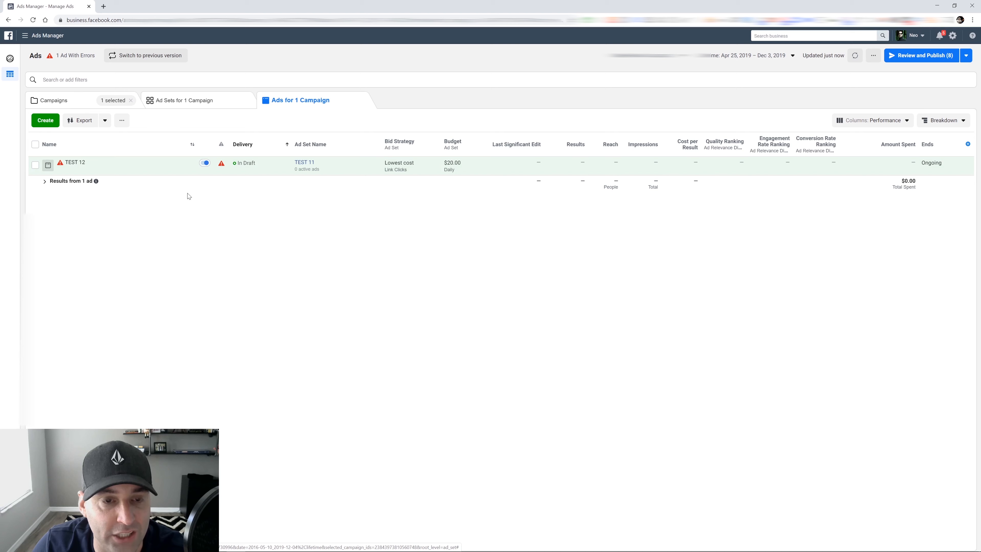
click(183, 101)
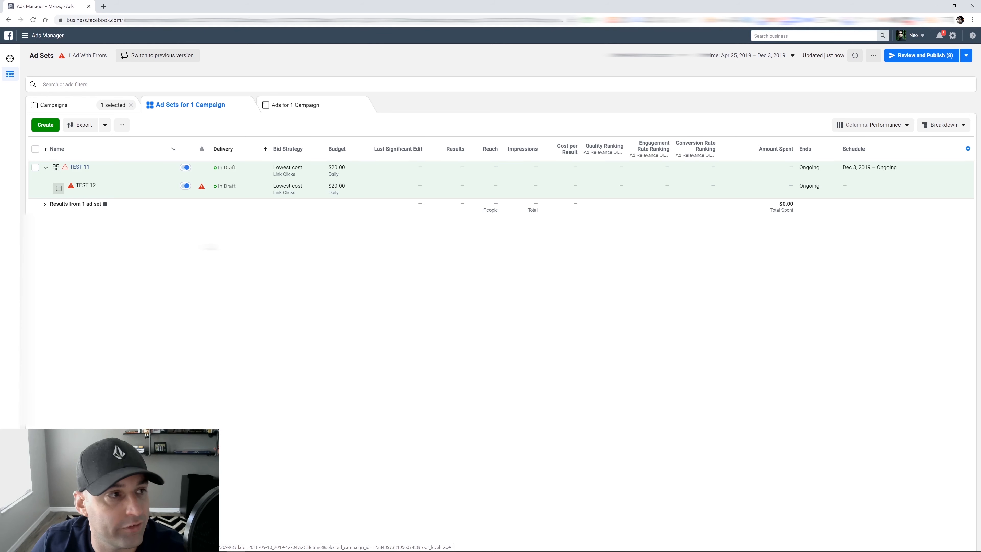
Step: Collapse the nested rows under ad set TEST 11 and, back among the campaigns, under TEST 1
click(44, 167)
click(94, 105)
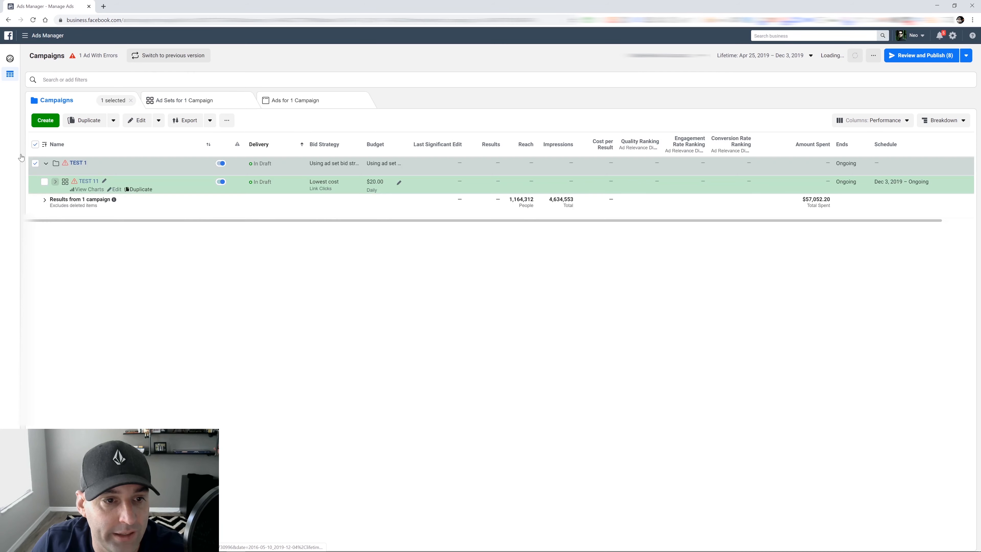
click(47, 164)
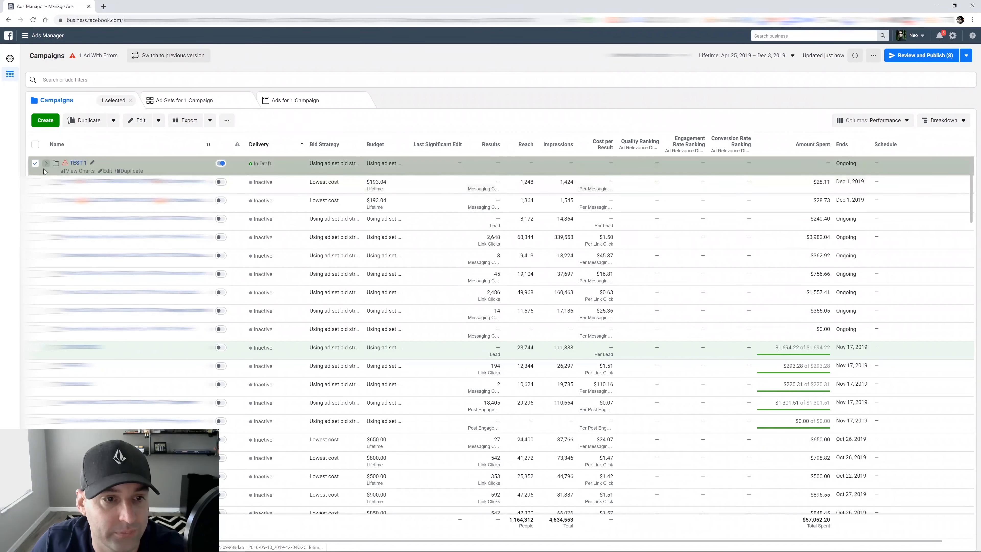
Step: Open ad set TEST 11 of campaign TEST 1 for editing and dismiss the offer to publish the drafts
click(78, 163)
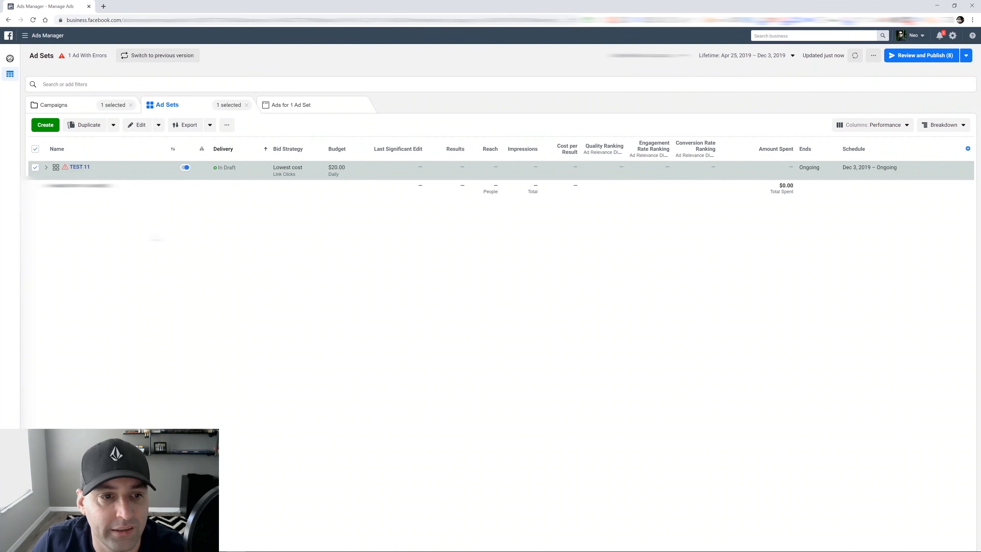
click(106, 175)
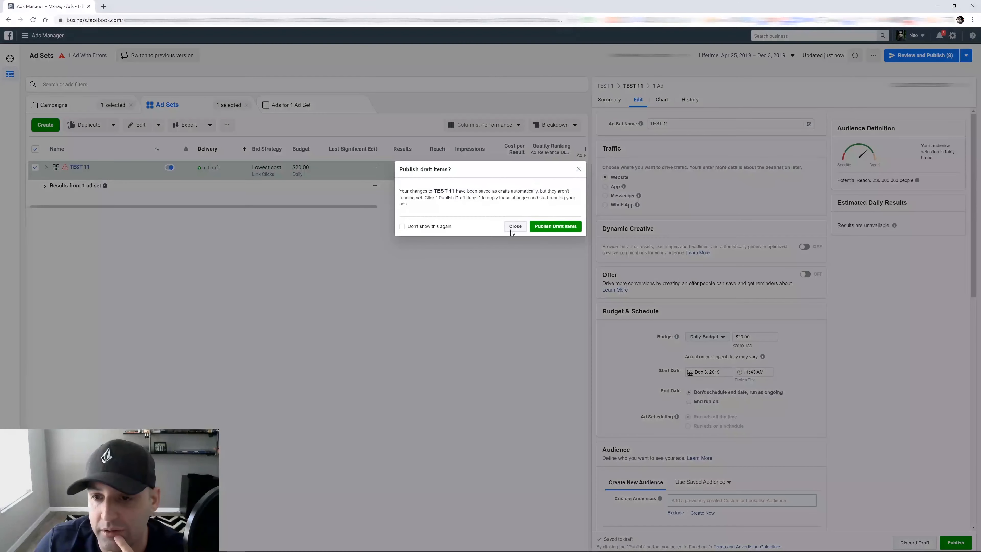
click(514, 228)
Step: Restrict the ad set's audience to men with a minimum age of 35
scroll(755, 251, down, 6)
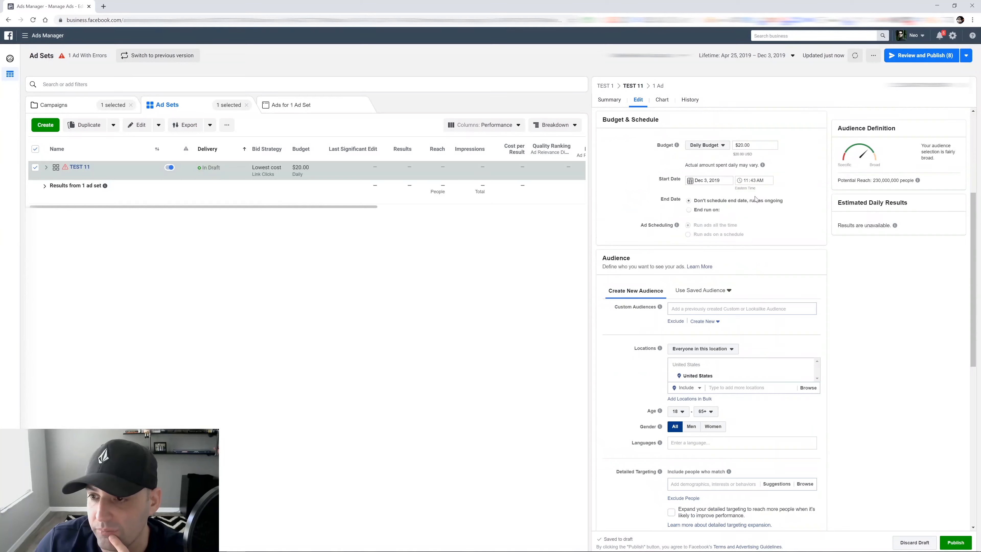
scroll(757, 205, up, 3)
scroll(734, 232, down, 10)
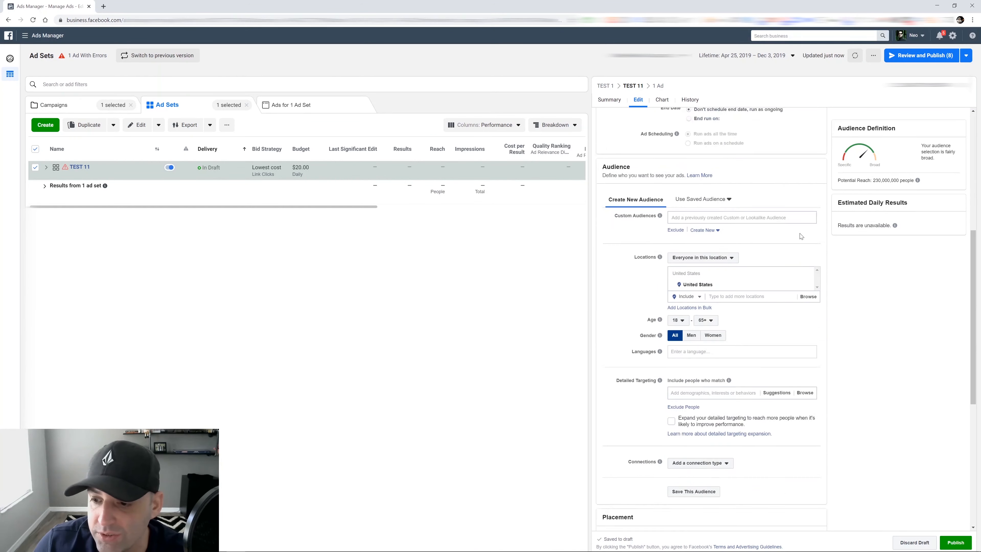
scroll(710, 238, up, 4)
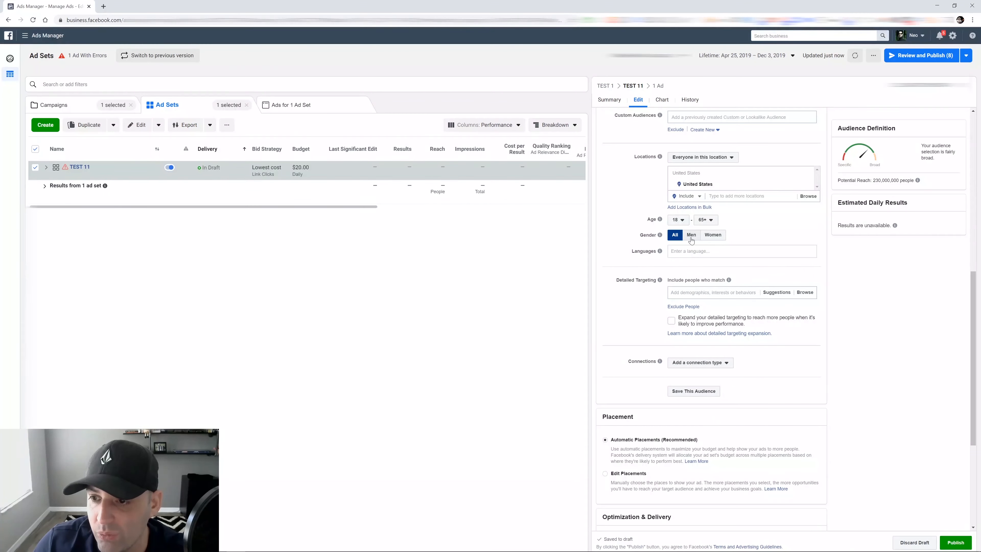
click(691, 235)
click(681, 220)
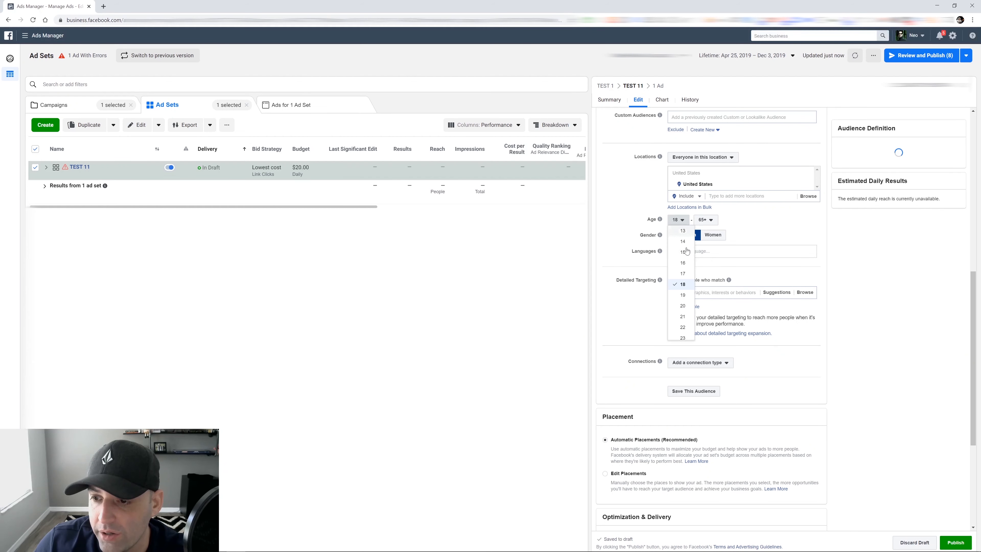
scroll(676, 301, down, 3)
scroll(680, 294, down, 1)
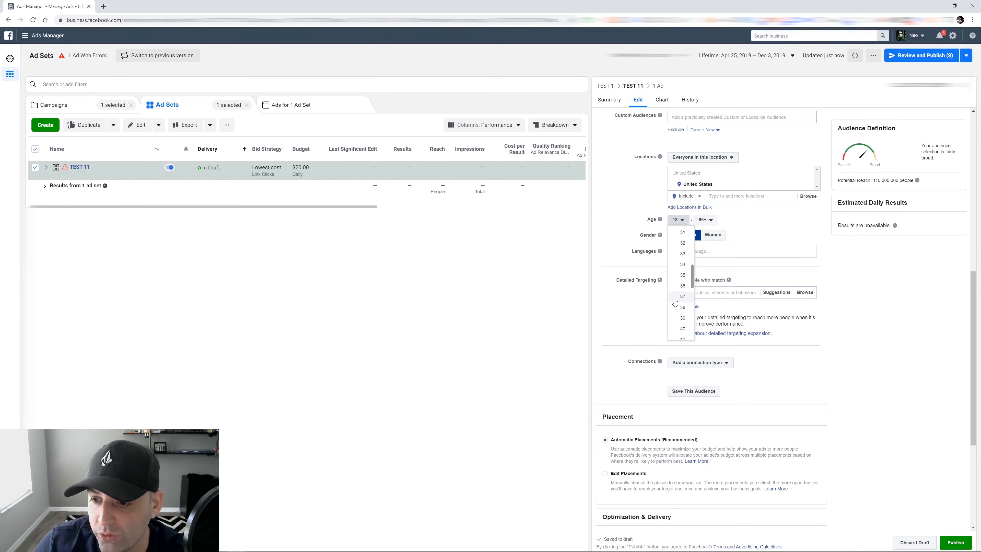
click(680, 282)
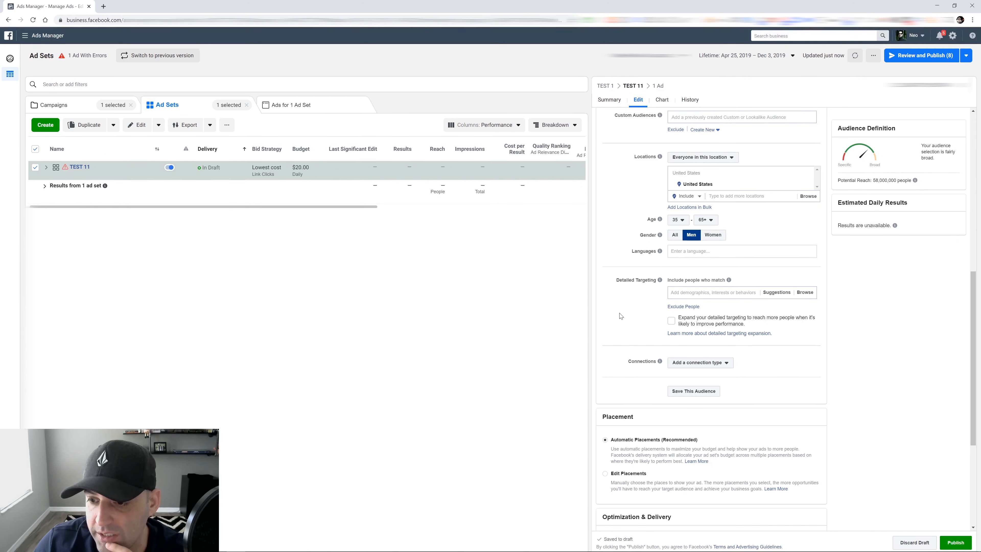
Step: Add the Home improvement interest to the ad set's detailed targeting
text(home)
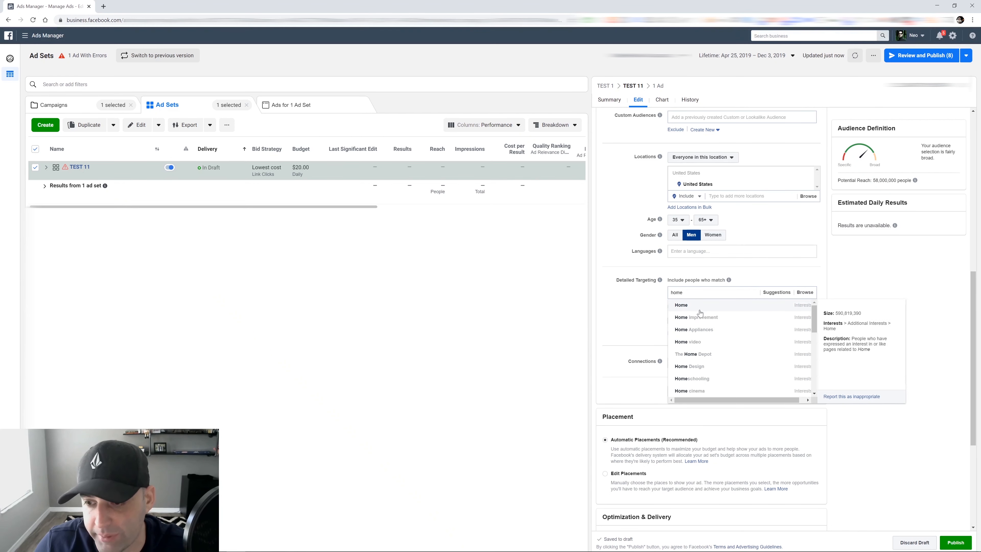
click(700, 318)
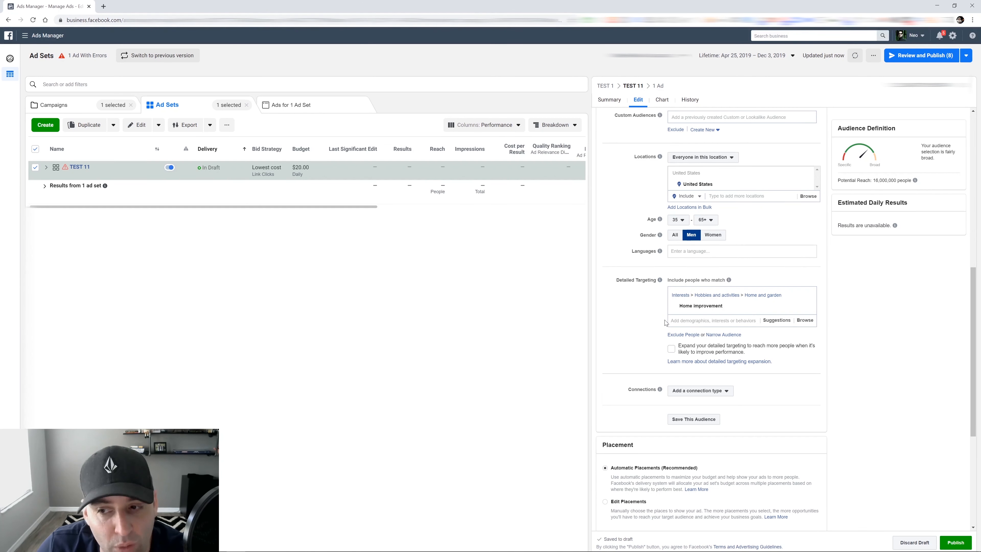
Step: Close the editor of ad set TEST 11 and decline publishing so its changes stay as drafts
scroll(658, 301, down, 5)
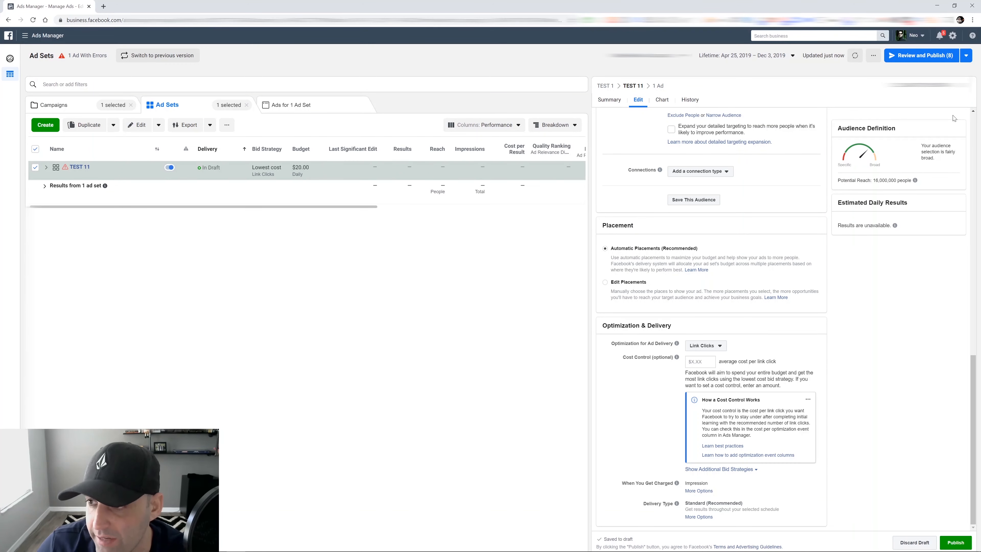
click(962, 93)
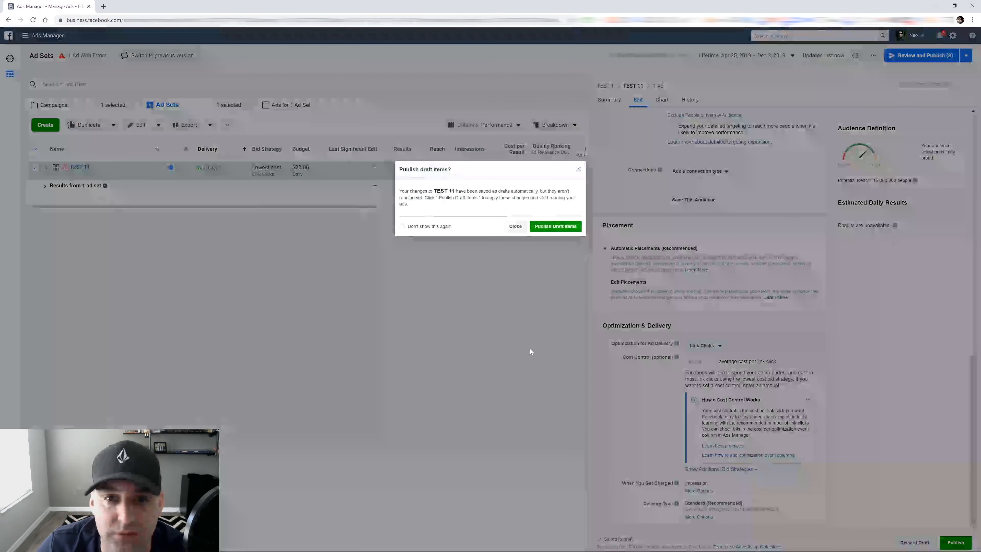
click(514, 228)
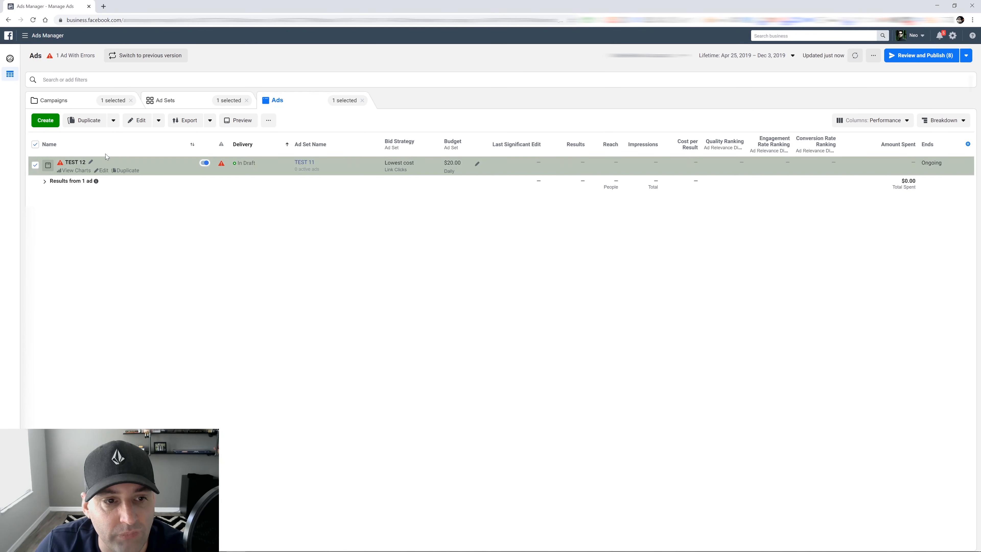
Step: Open the ad TEST 12 for editing and dismiss the offer to publish the draft items
click(102, 171)
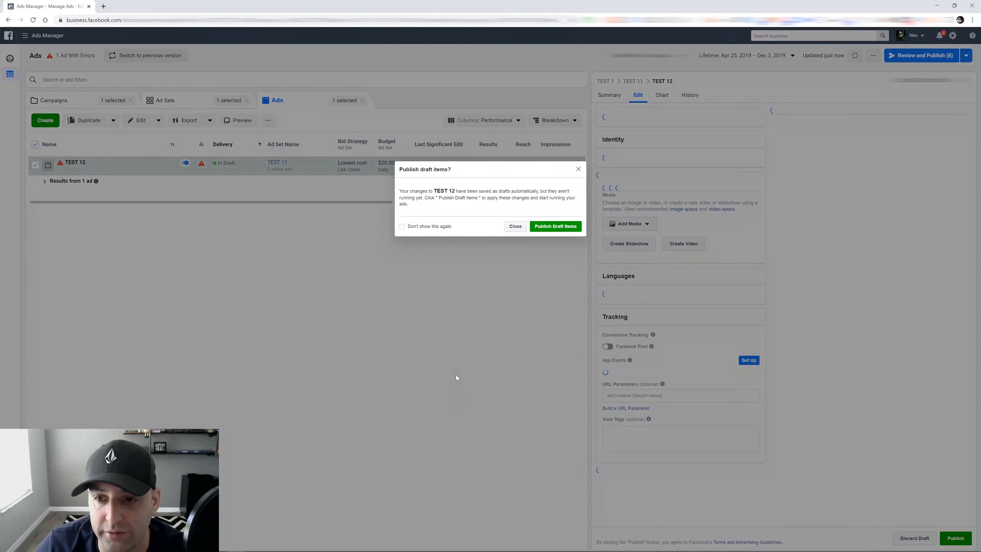
click(515, 227)
scroll(722, 319, down, 1)
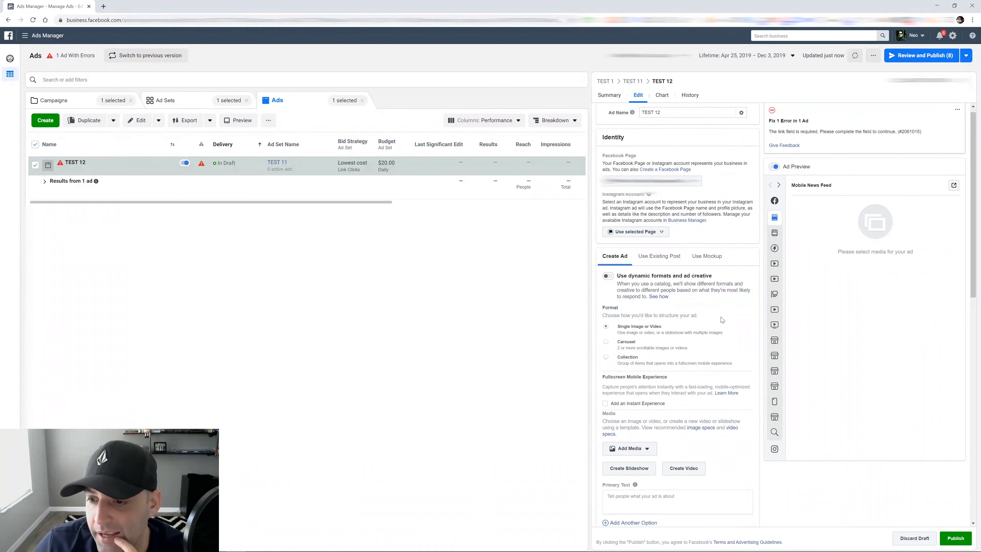
Step: Set the primary text of ad TEST 12 to AD CREATIVE 1
scroll(722, 319, down, 3)
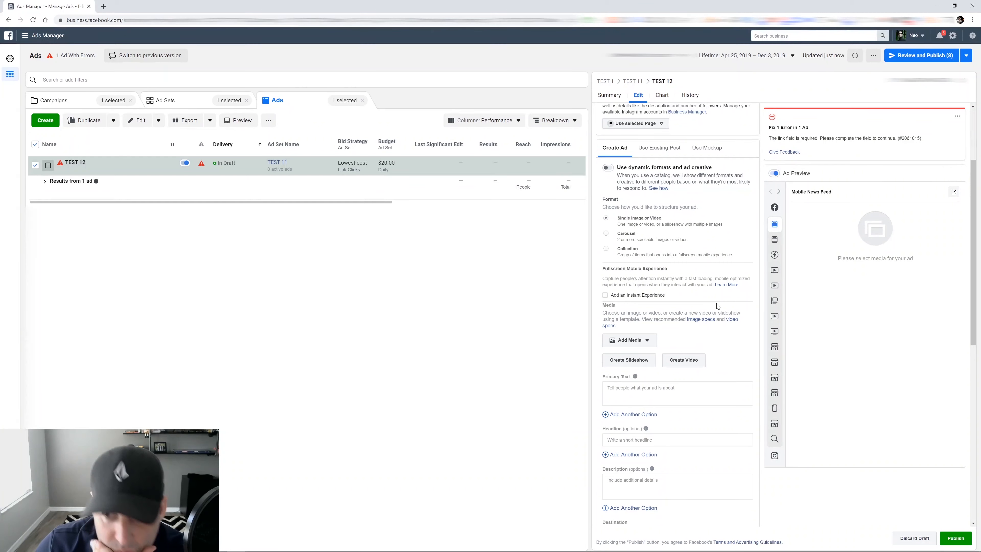
scroll(691, 301, down, 3)
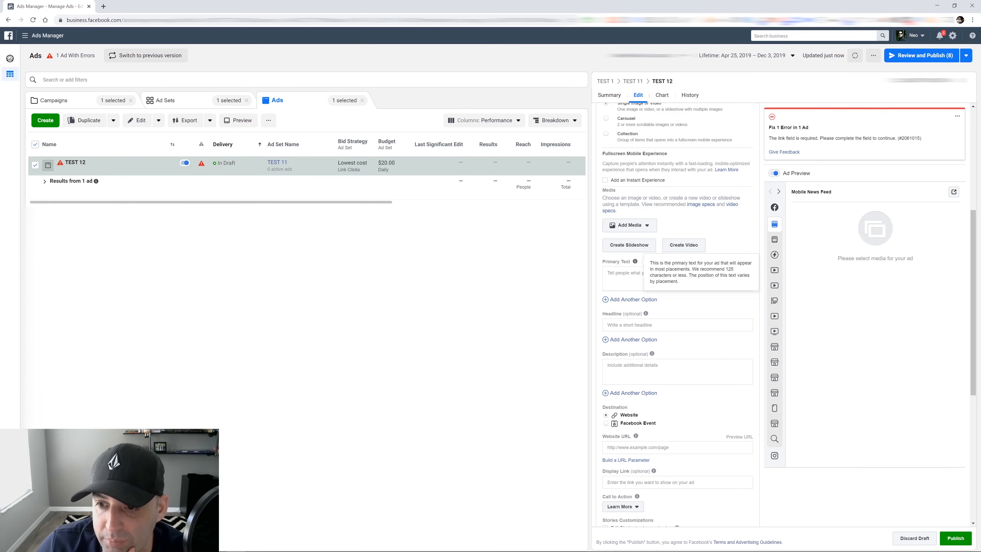
click(632, 272)
text(AD CREATIVE 1)
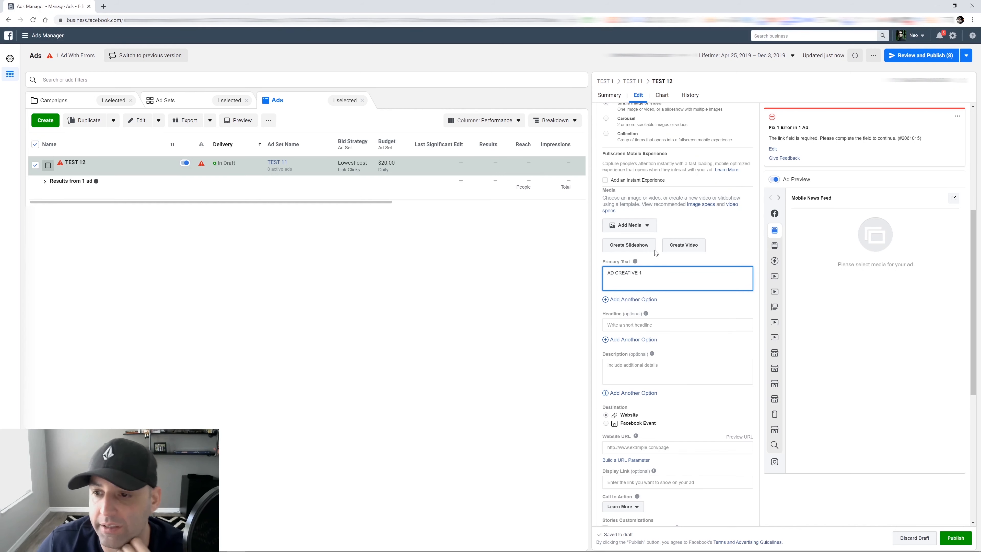
click(750, 238)
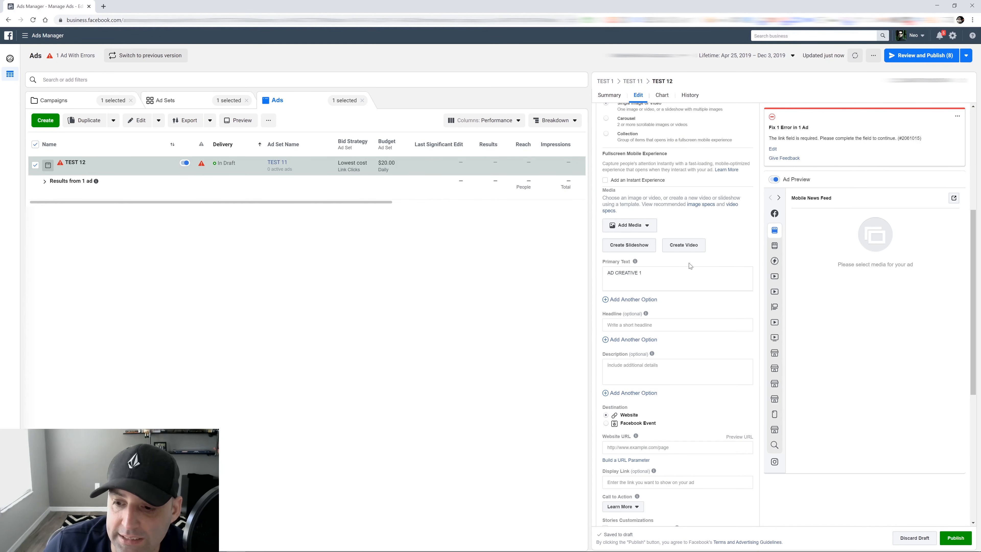
Step: Look over the destination, languages and tracking settings of ad TEST 12, and close its editor without publishing
scroll(722, 365, down, 6)
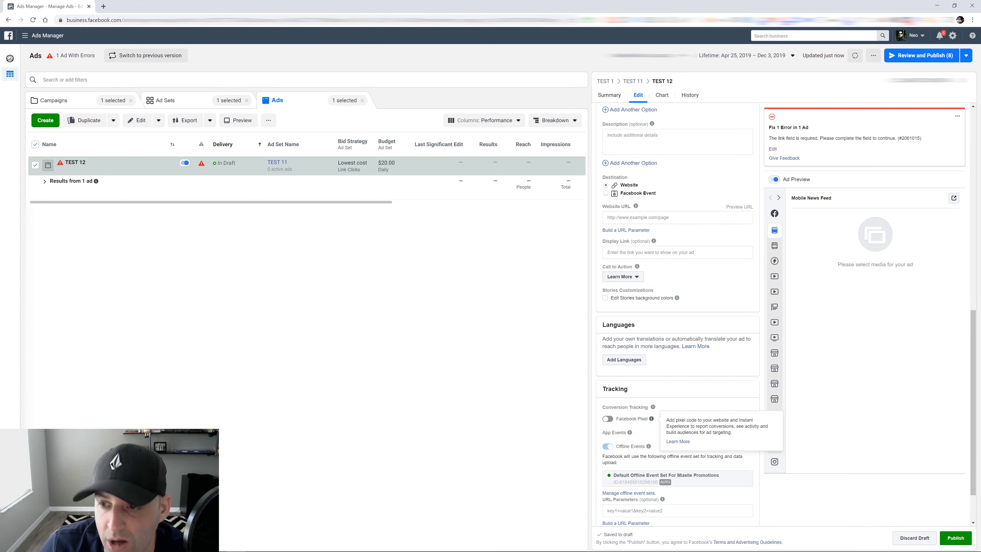
scroll(709, 237, down, 2)
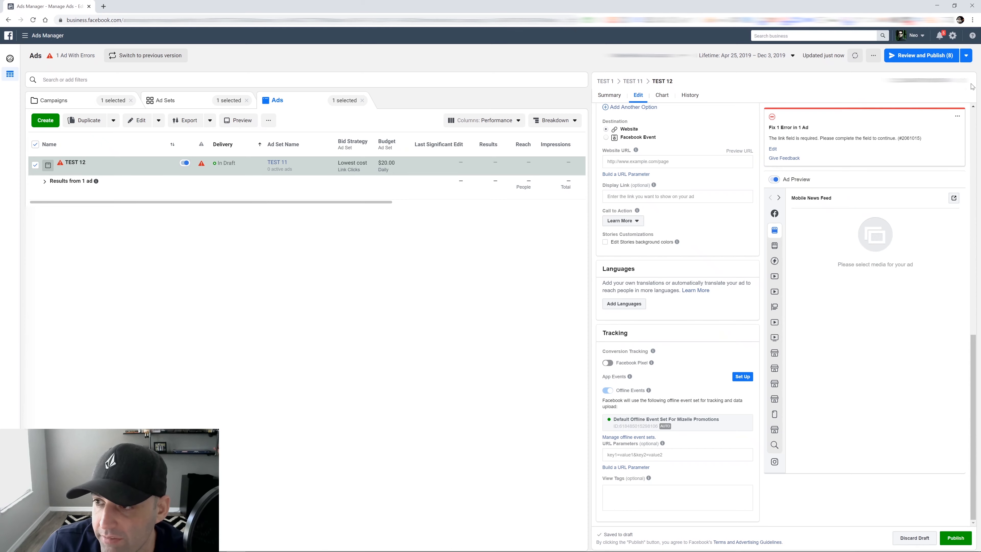
click(963, 82)
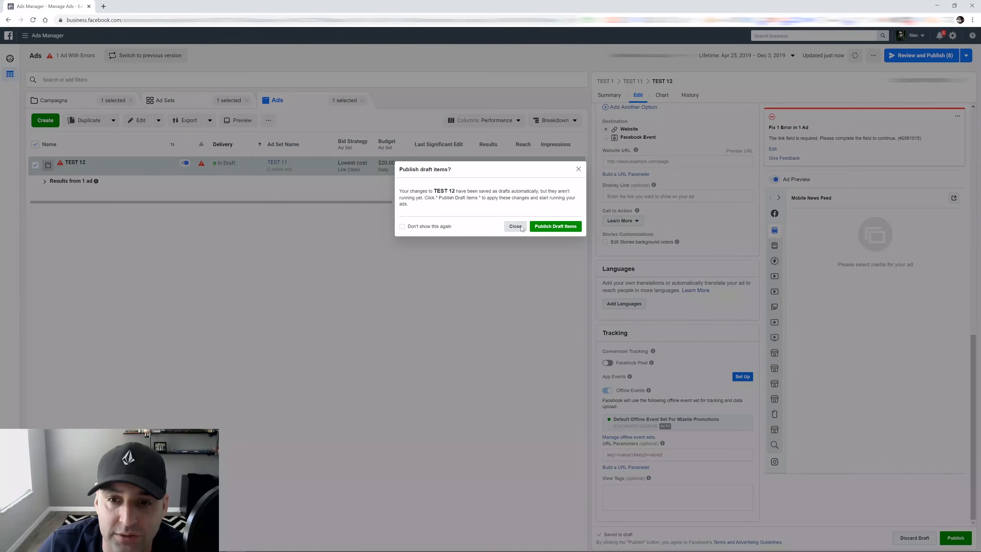
click(518, 227)
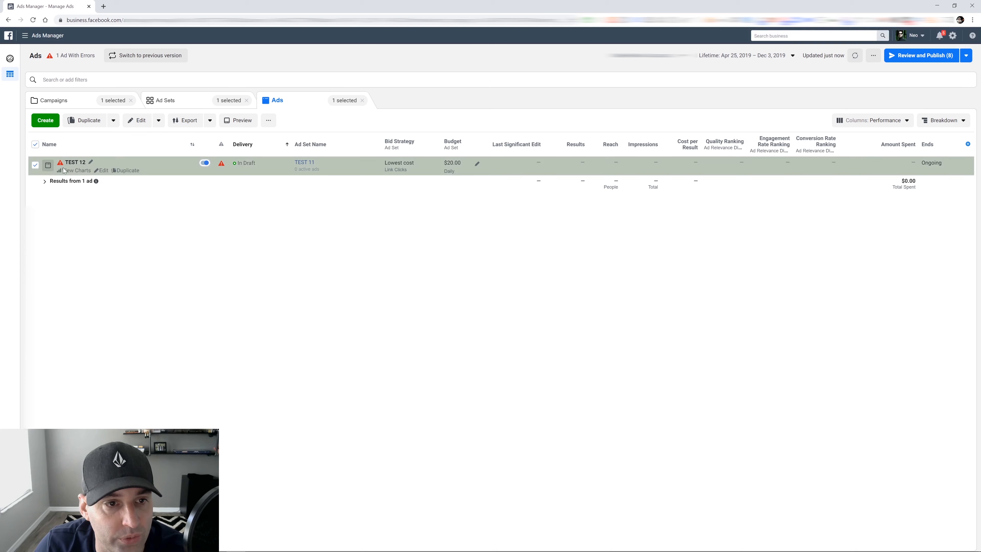
Step: Duplicate ad TEST 12 once into the existing campaign TEST 1 and existing ad set TEST 11
click(103, 123)
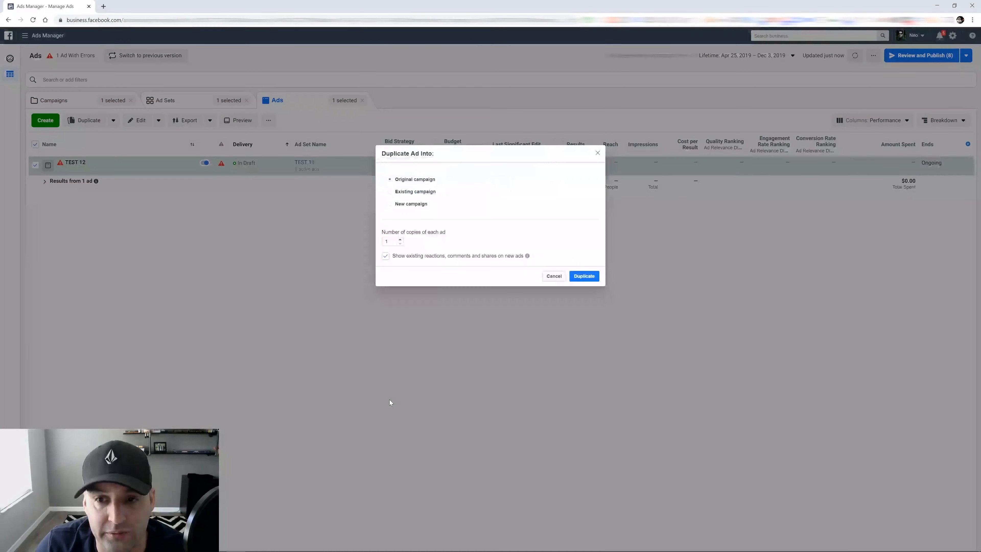
click(390, 192)
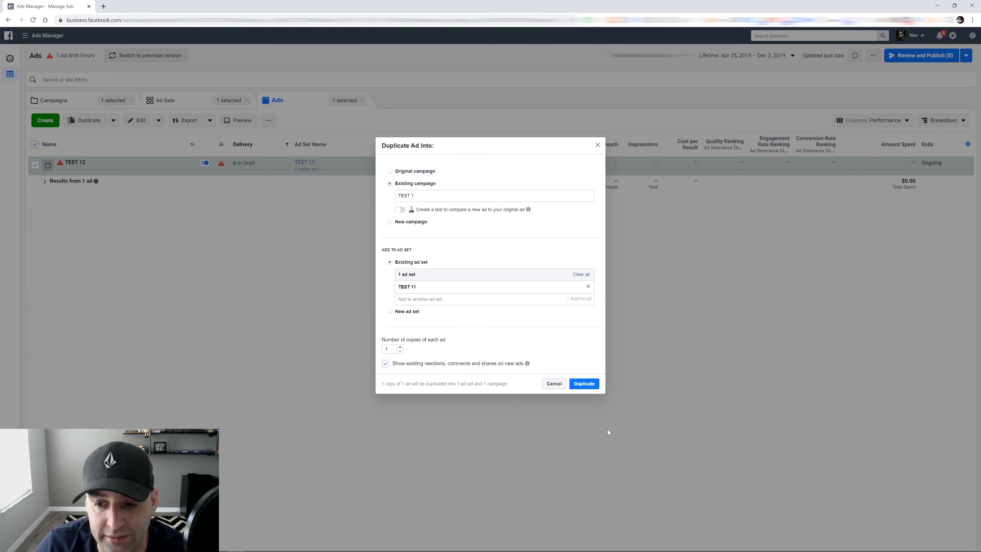
click(584, 384)
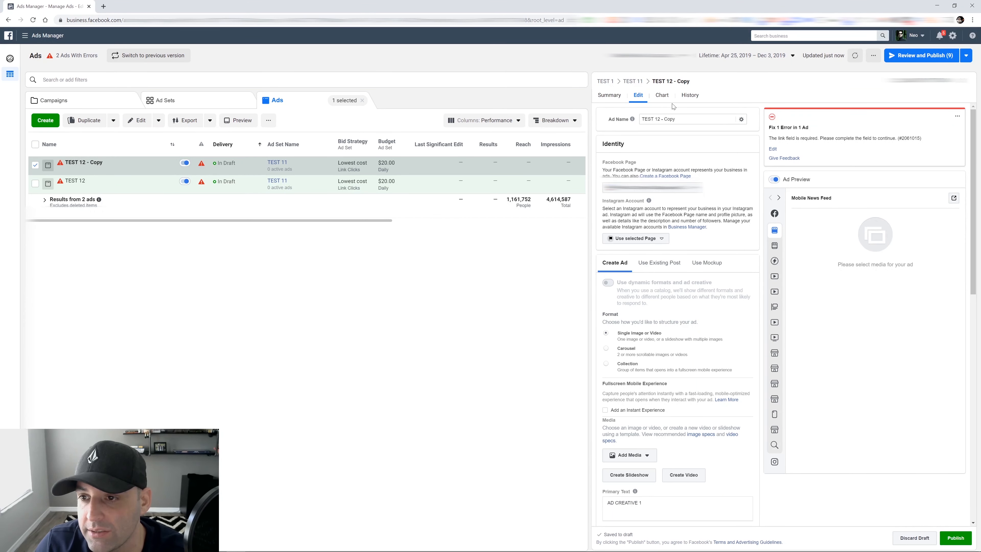
Step: Rename the duplicated ad TEST 12 - VER 2 and close its editor, leaving it as an unpublished draft
click(675, 119)
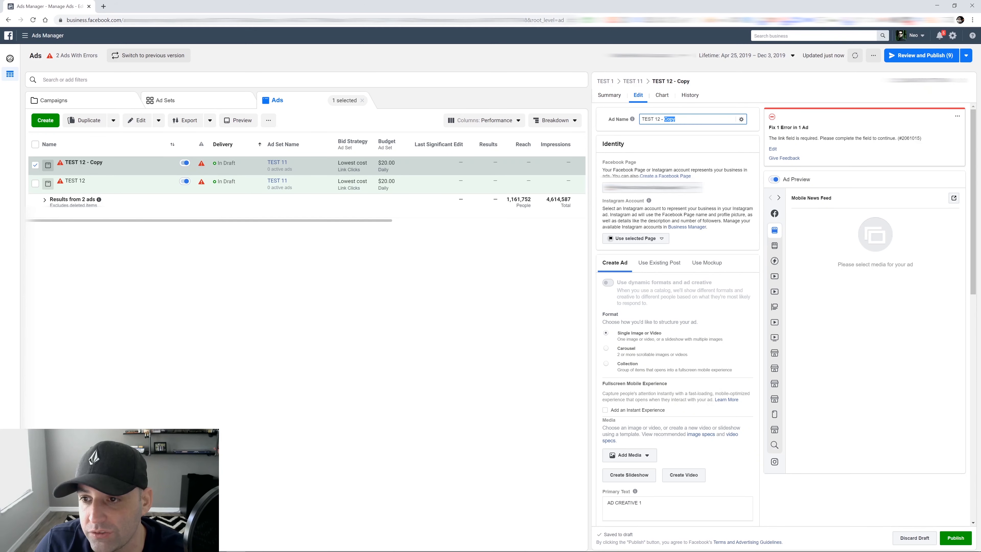
text(VER 2)
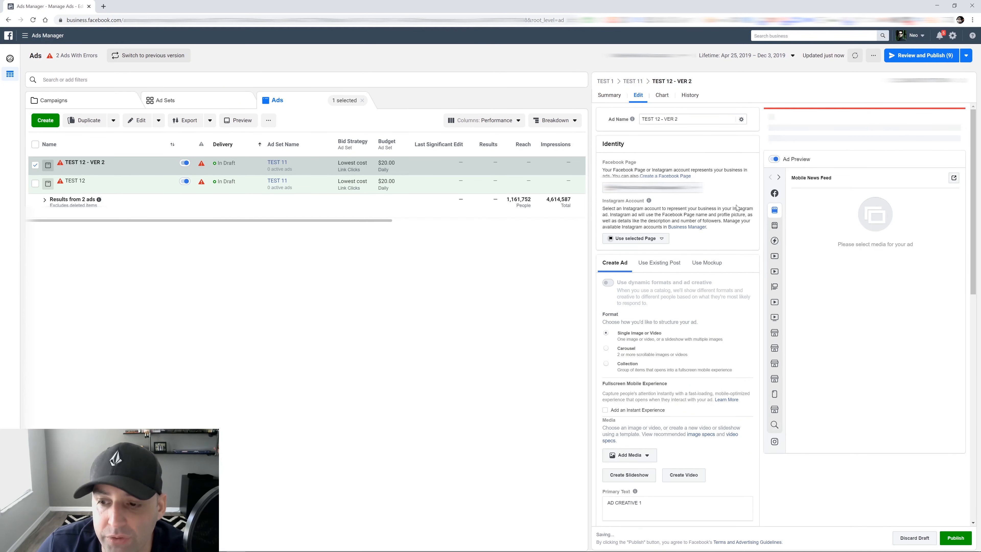
scroll(657, 154, down, 8)
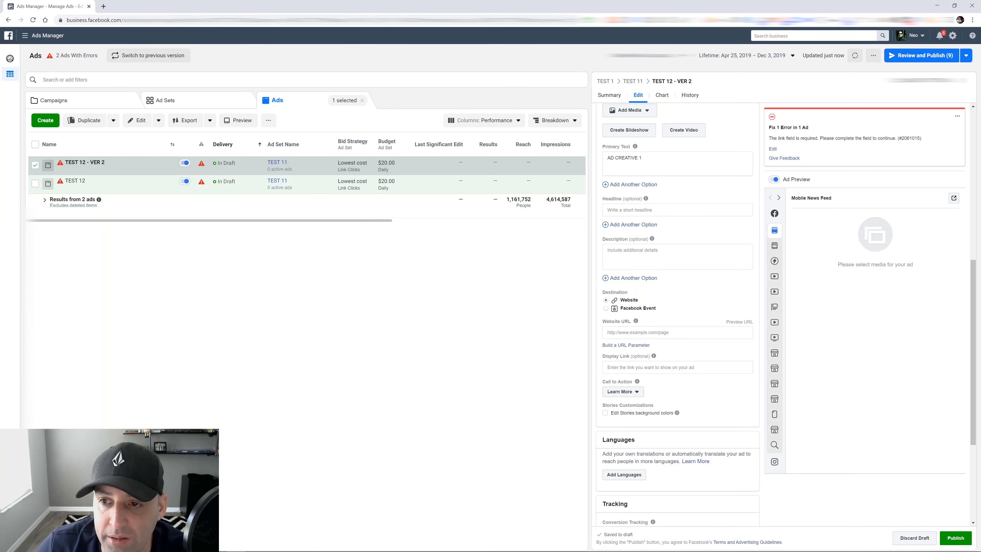
scroll(679, 182, up, 2)
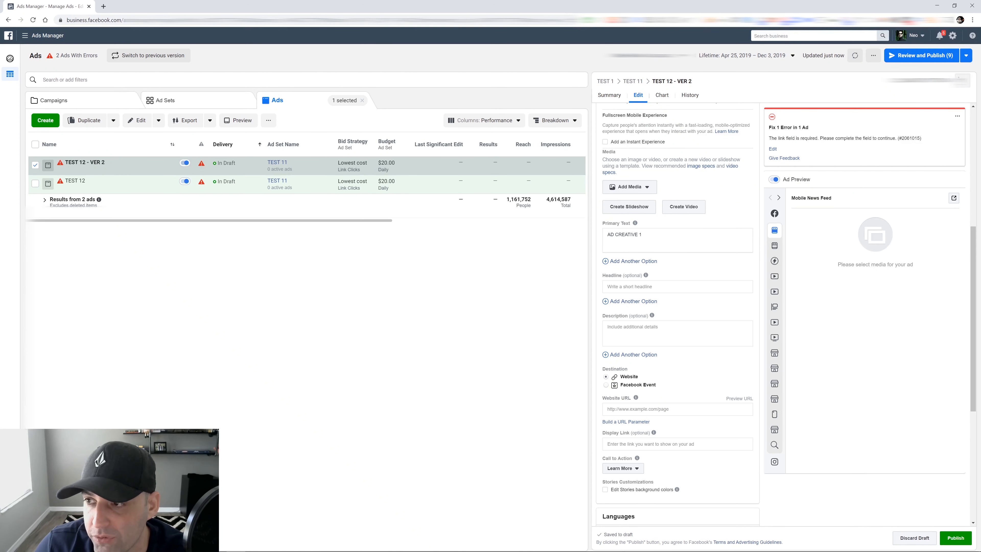
scroll(753, 193, down, 6)
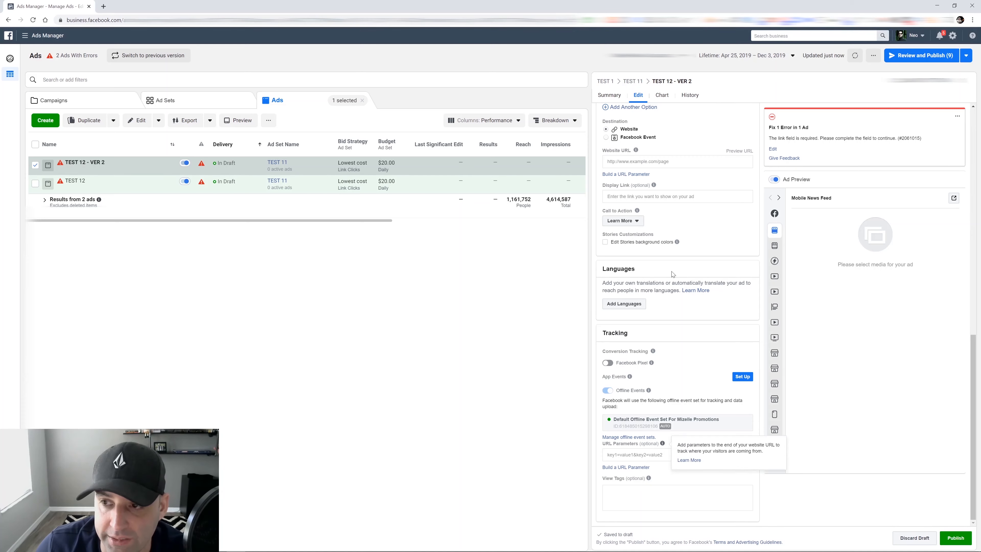
click(962, 80)
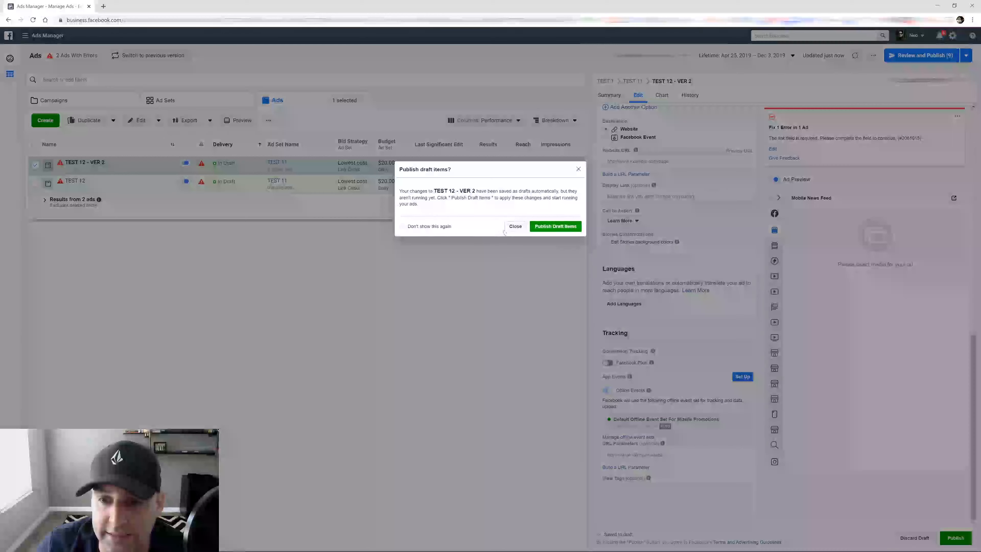
click(515, 226)
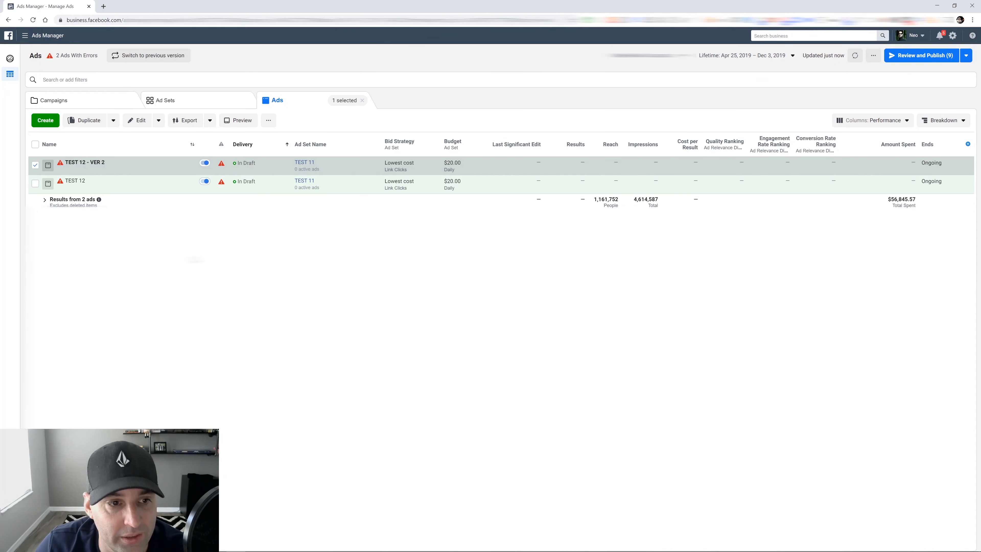
Step: Duplicate ad TEST 12 - VER 2 once into the existing campaign TEST 1 and existing ad set TEST 11
click(35, 165)
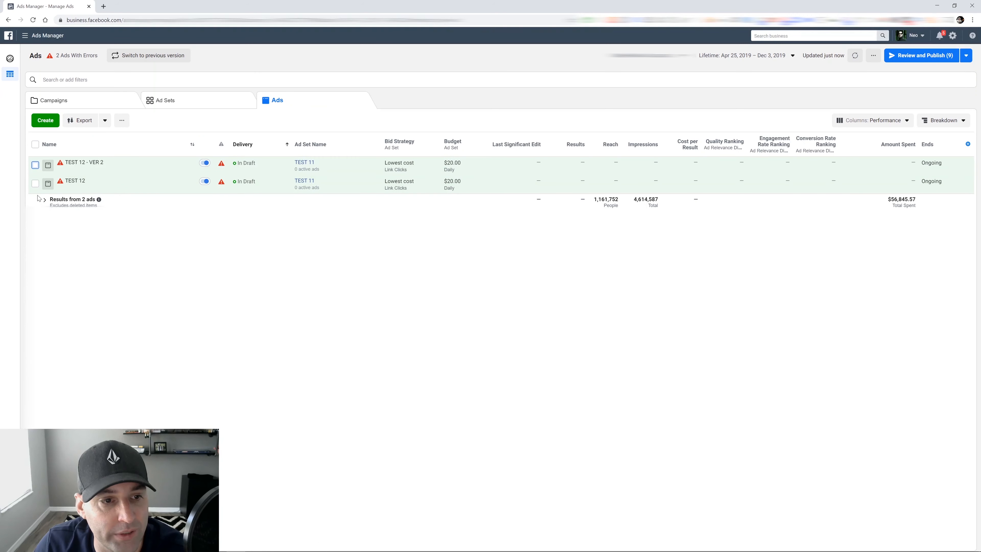
click(35, 166)
click(85, 120)
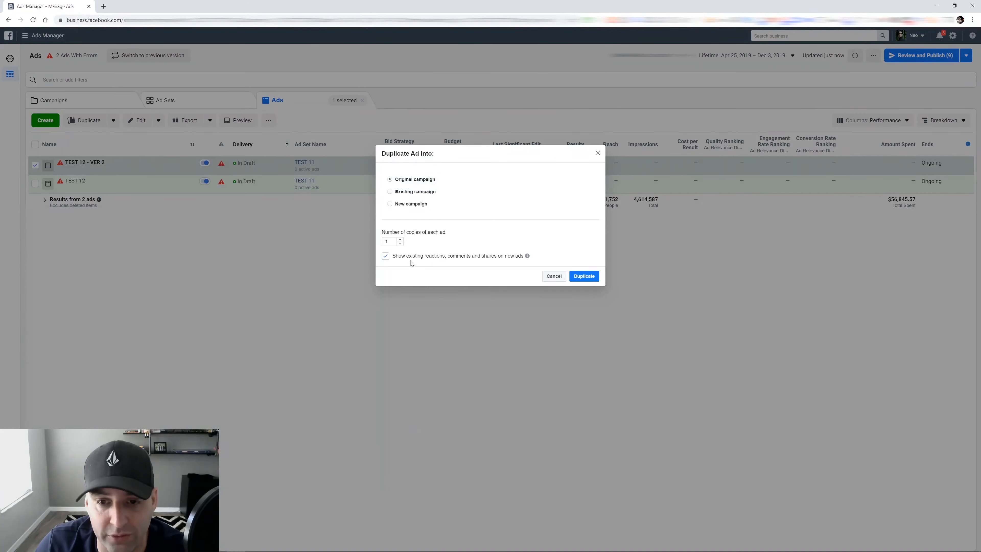
click(391, 192)
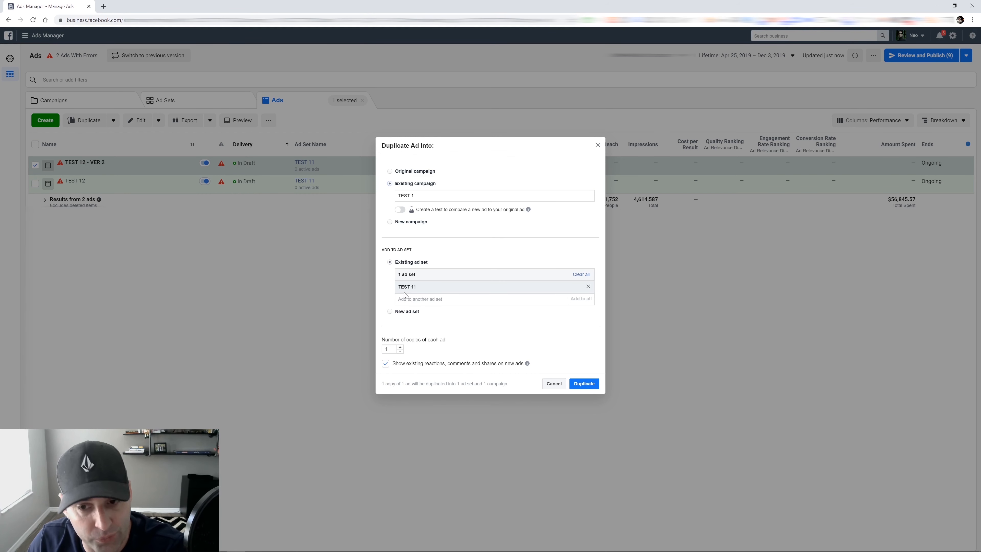
click(584, 383)
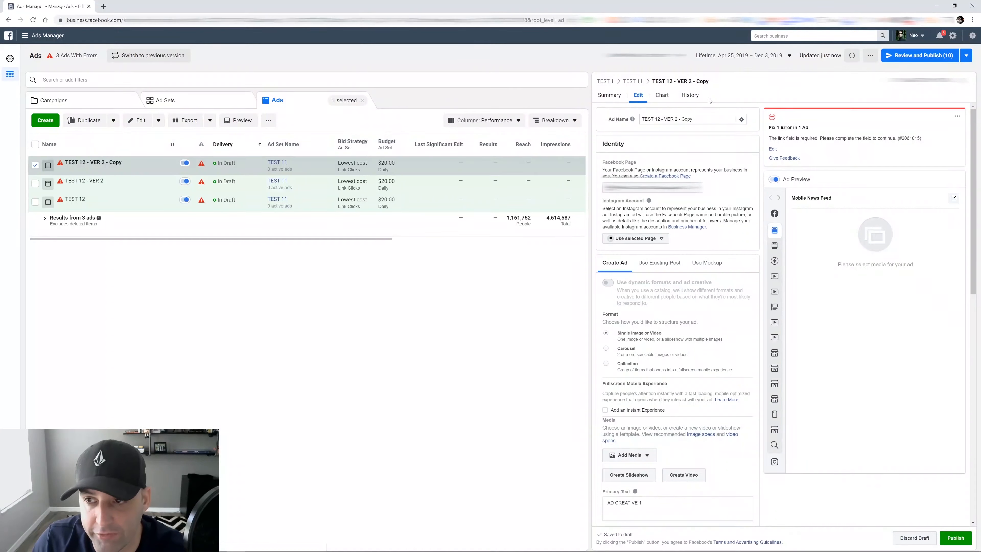
Step: Rename the newest ad copy TEST 12 - VER 3 and close its editor, leaving it as an unpublished draft
drag(694, 119, 675, 119)
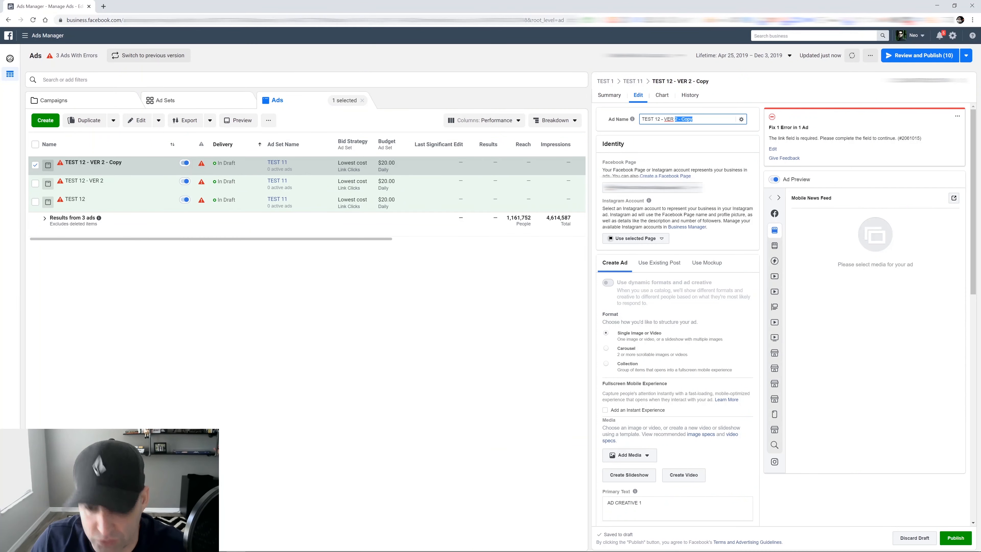
key(BackSpace)
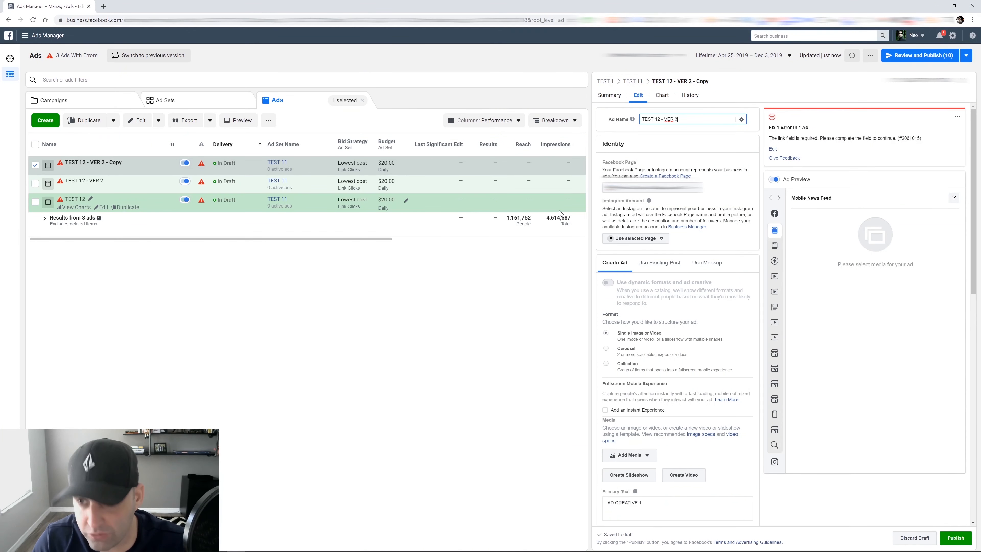
scroll(776, 237, down, 1)
scroll(715, 277, down, 4)
scroll(640, 226, down, 3)
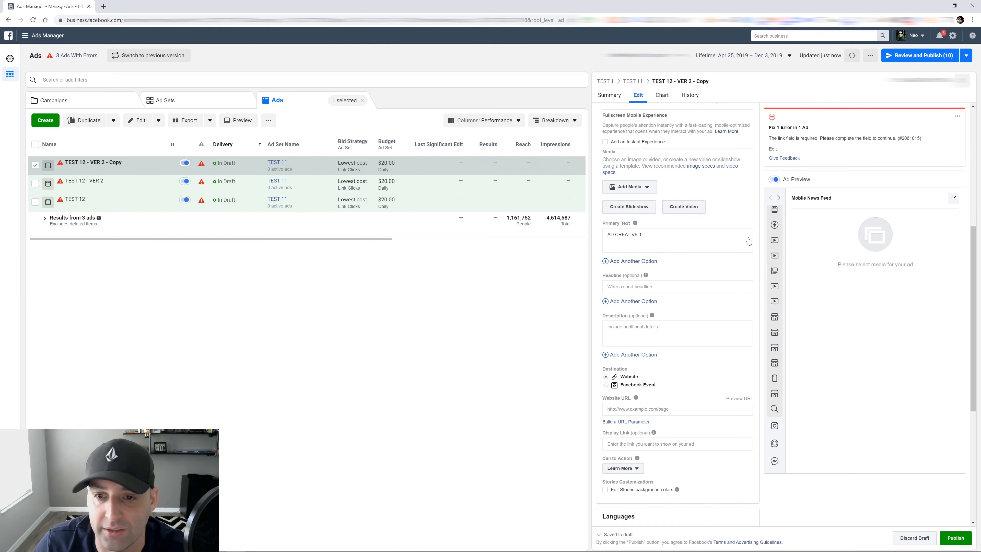
click(550, 269)
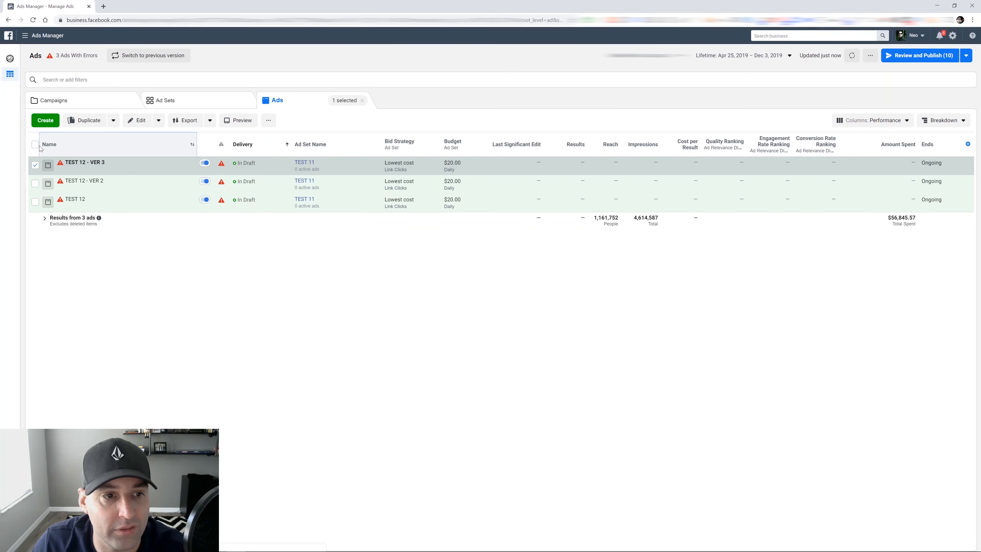
click(40, 148)
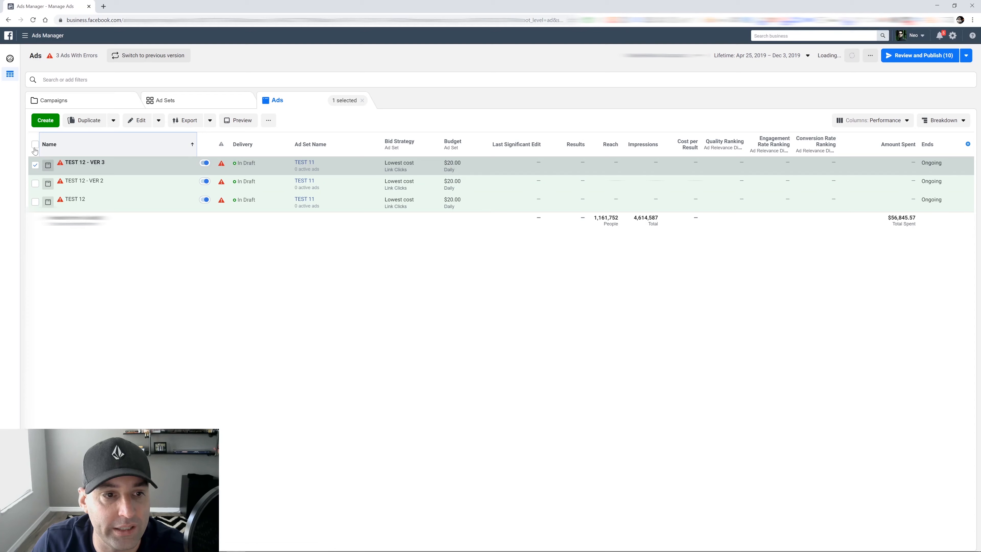
click(35, 145)
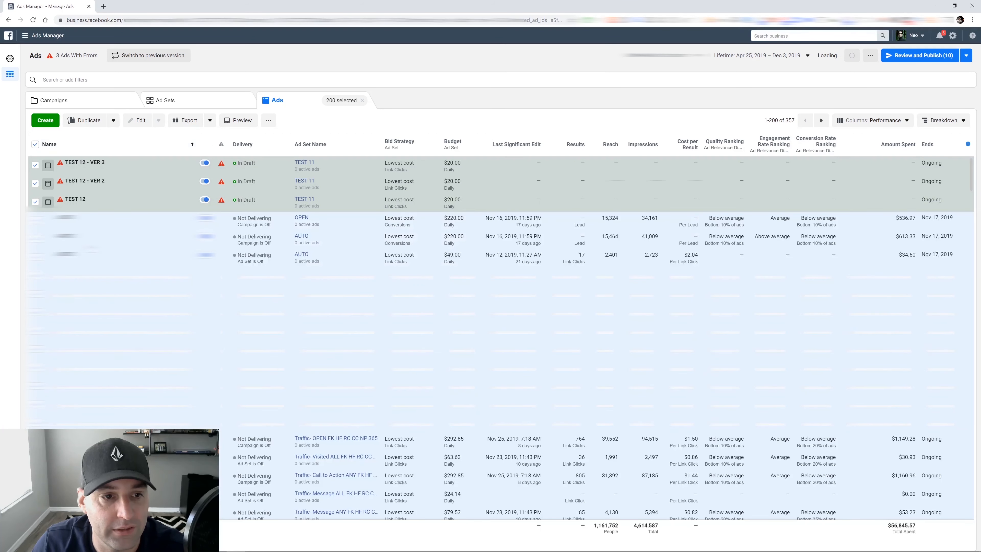
click(35, 145)
Step: Select the three draft ads TEST 12, TEST 12 - VER 2 and TEST 12 - VER 3 together
click(36, 201)
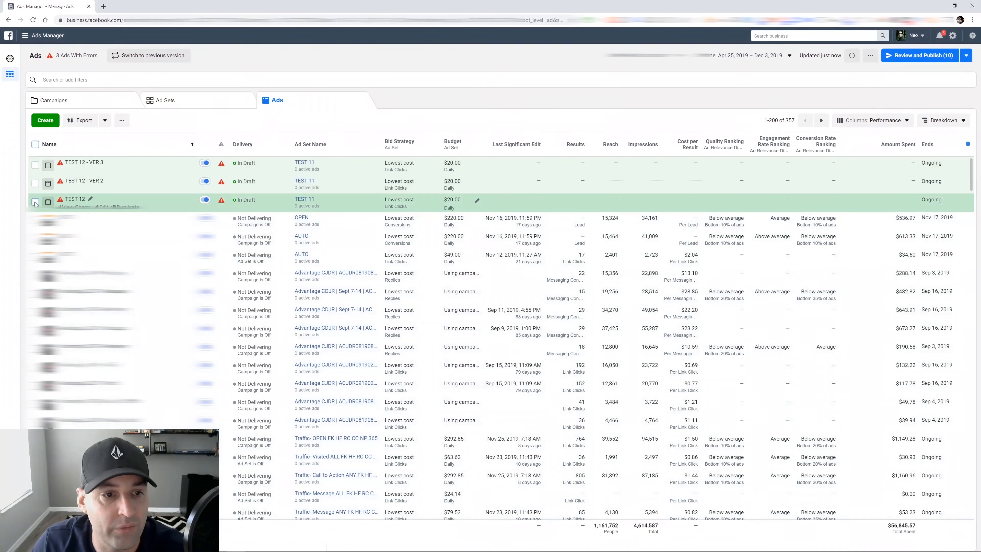
click(35, 183)
click(35, 165)
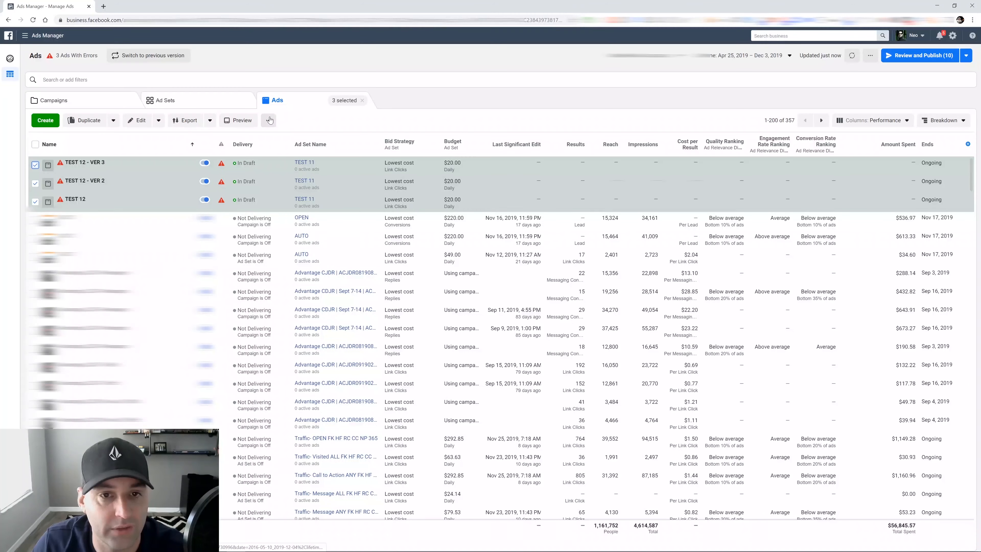
Step: Select campaign TEST 1 and filter the view to that selected campaign only
click(207, 97)
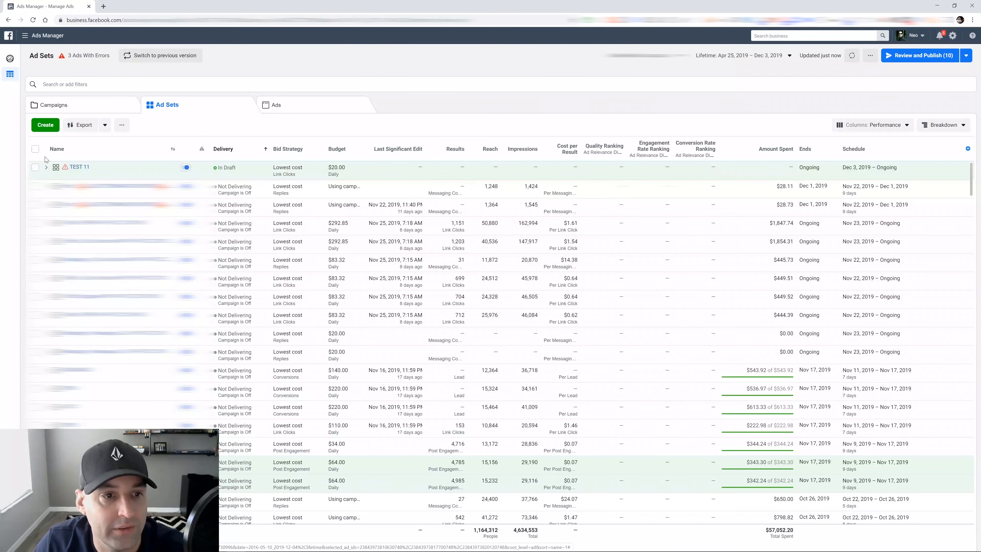
click(35, 167)
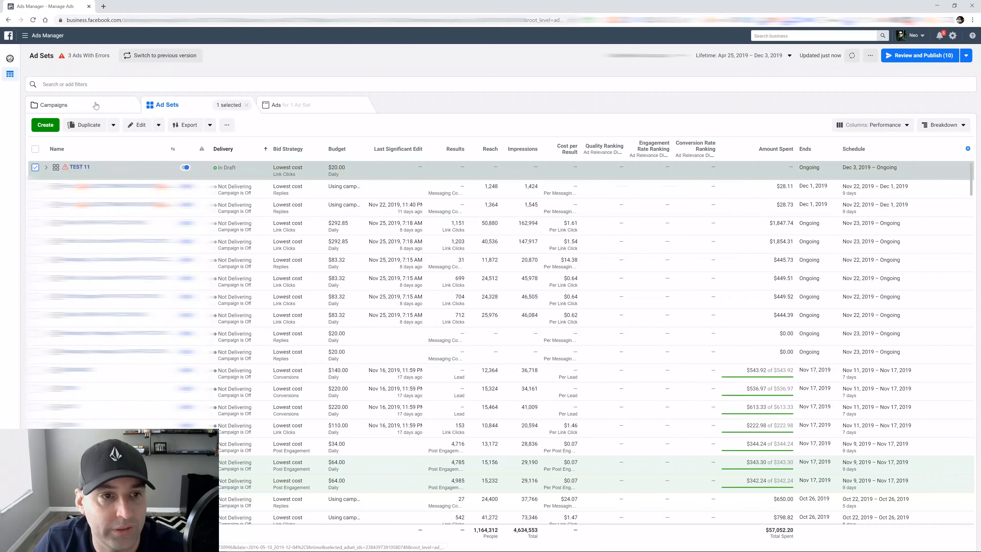
click(102, 108)
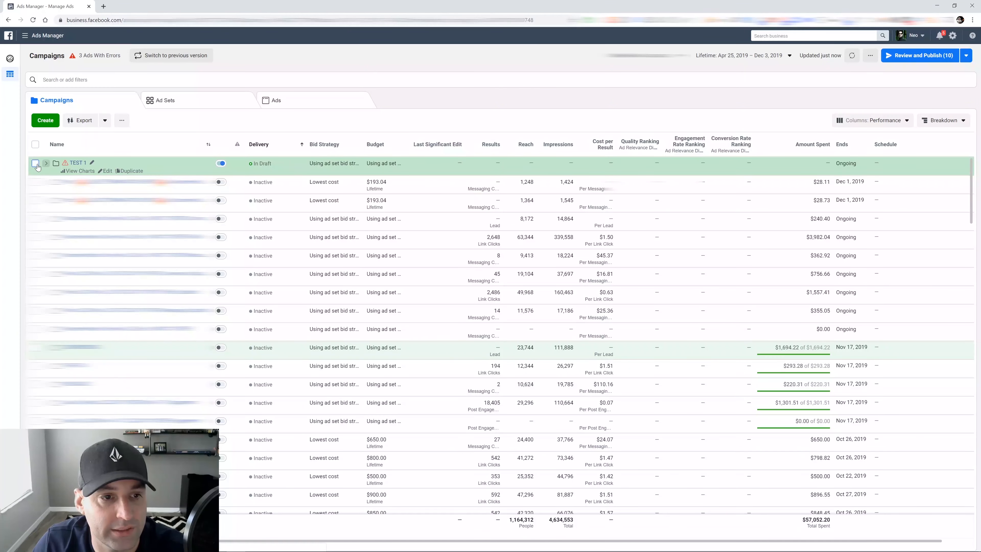
click(88, 80)
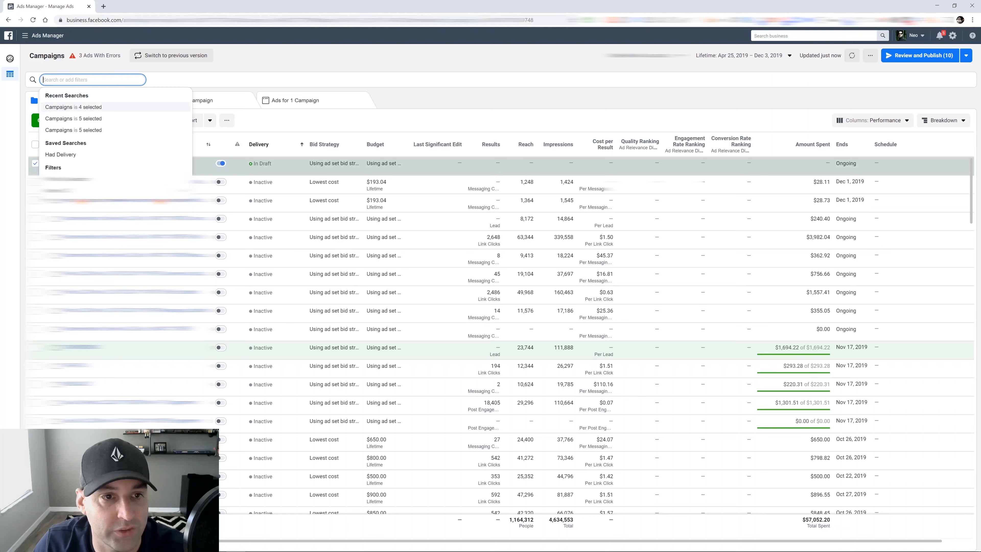
click(73, 179)
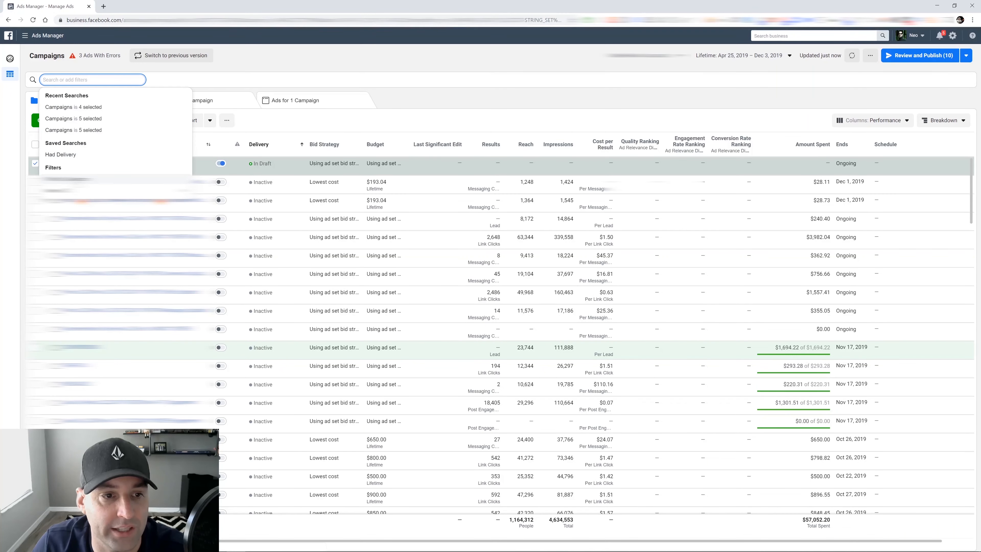
Step: Examine the ad sets and ads that belong to campaign TEST 1, and return to the campaign level
click(195, 101)
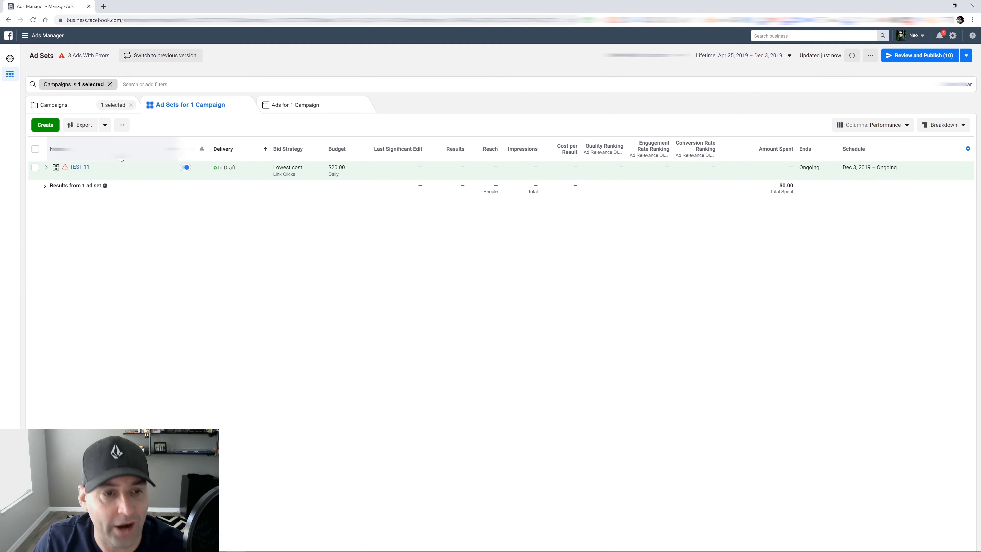
click(302, 111)
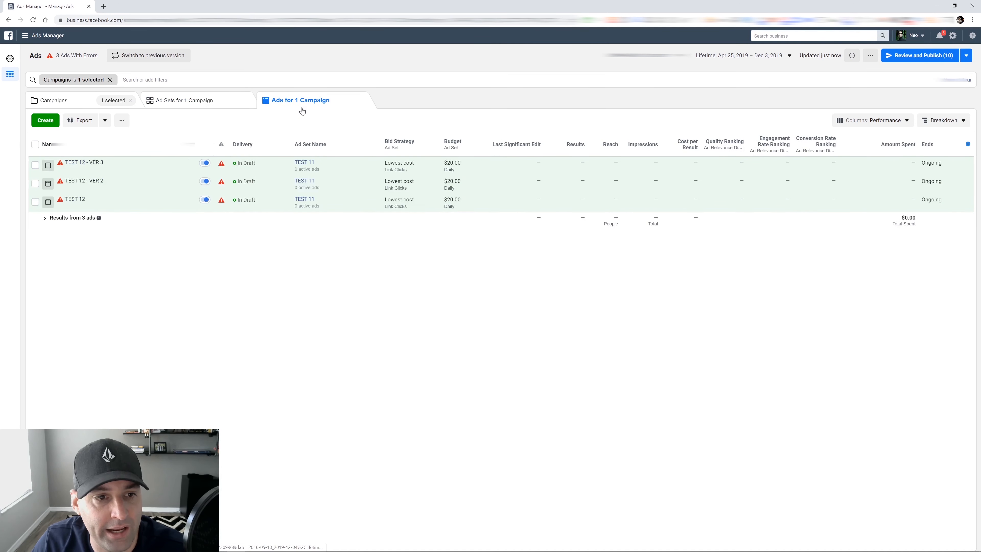
click(218, 100)
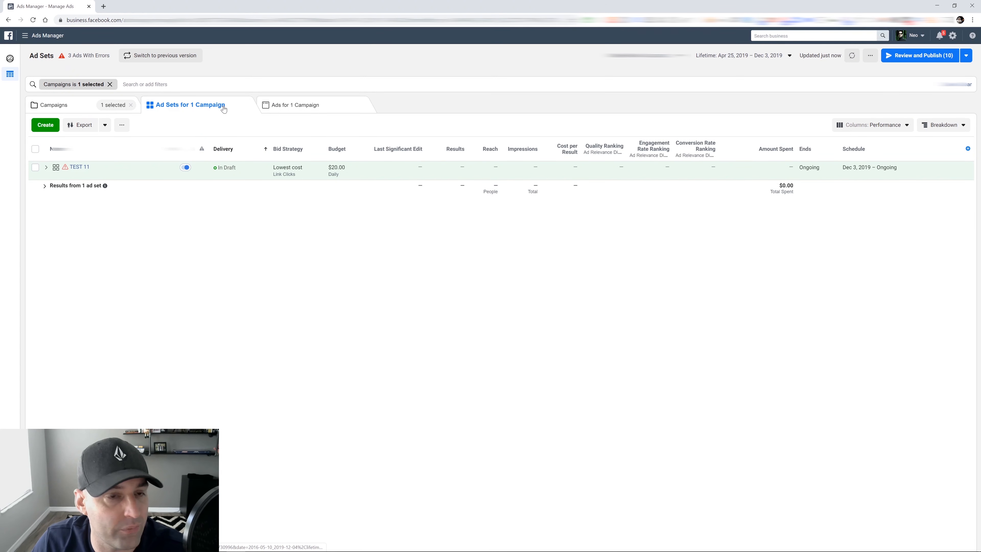
click(81, 111)
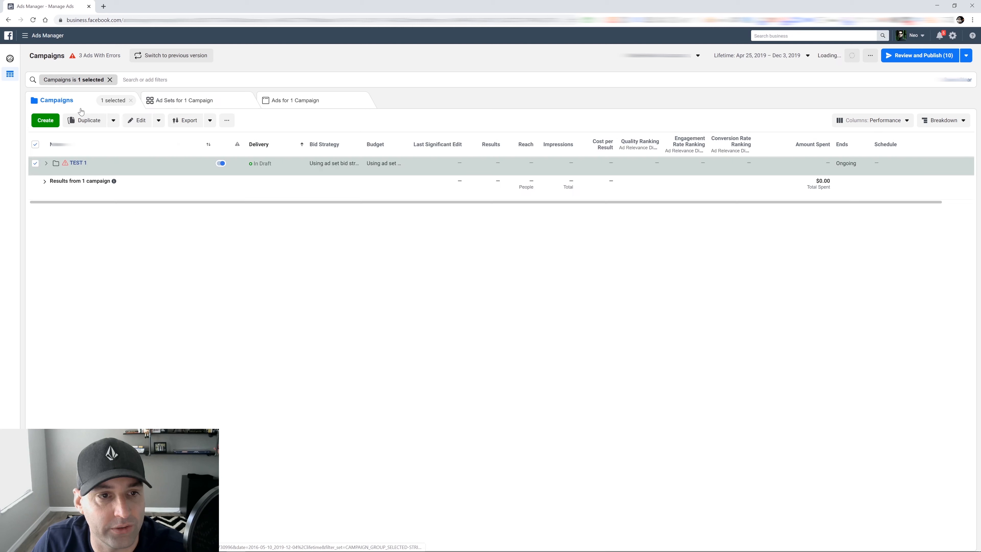
Step: Duplicate ad set TEST 11 once into the existing campaign TEST 1
click(203, 100)
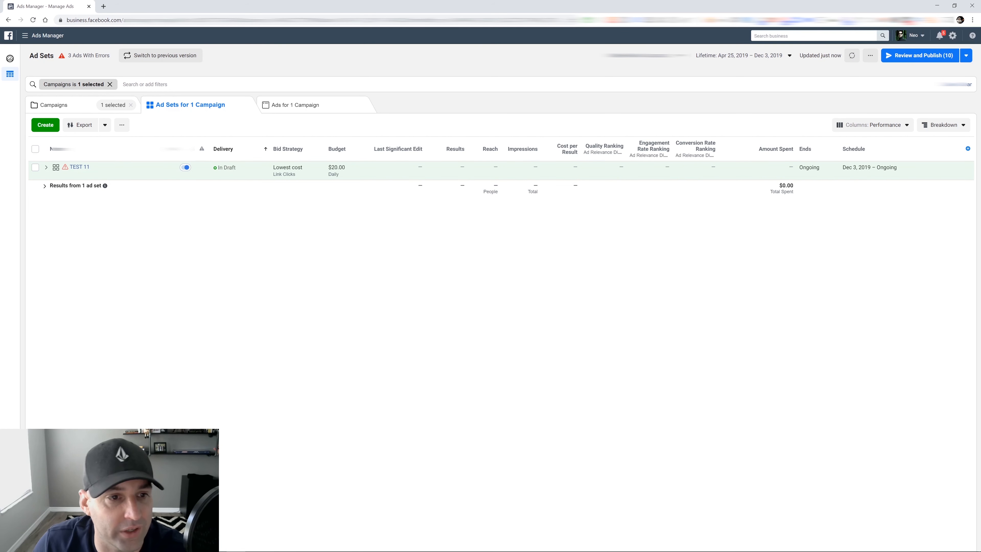
click(36, 167)
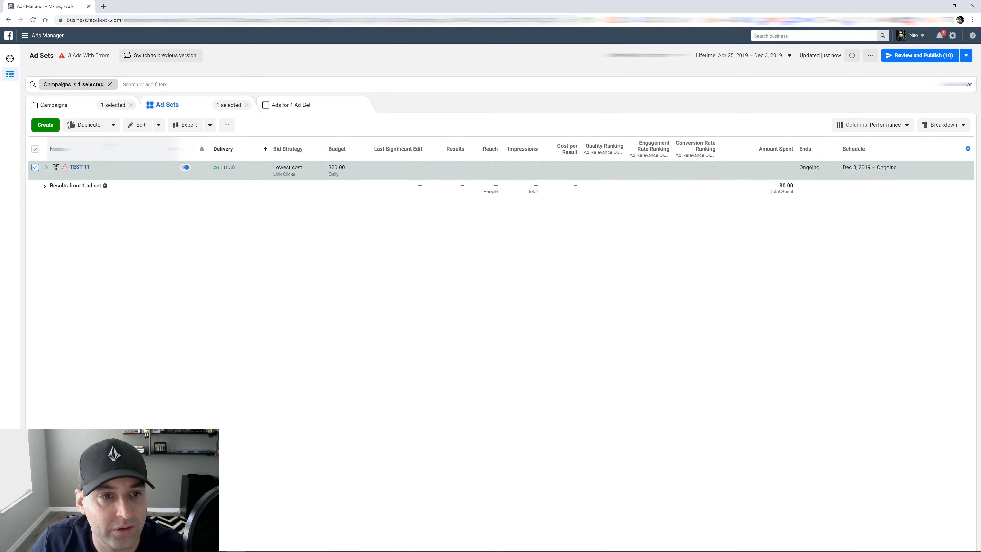
click(88, 125)
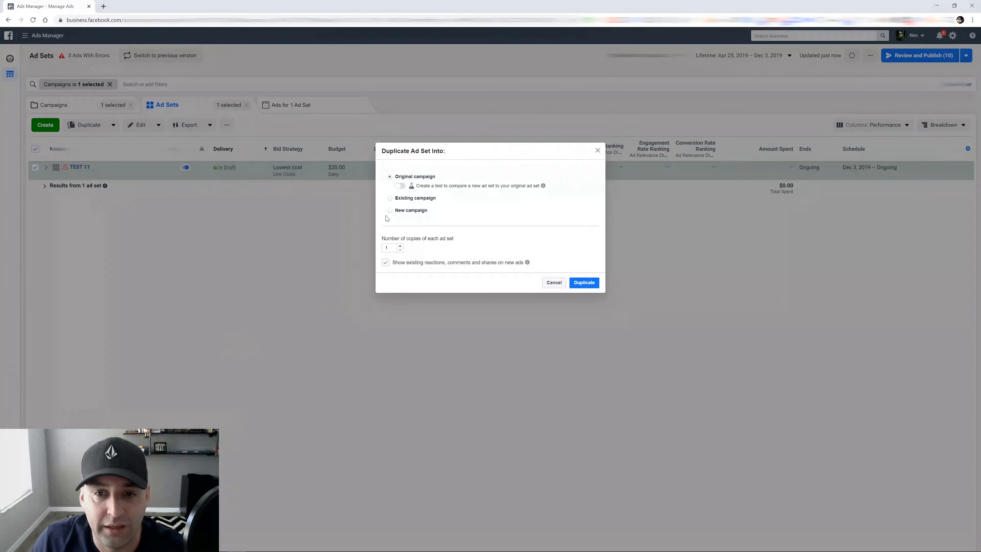
click(390, 199)
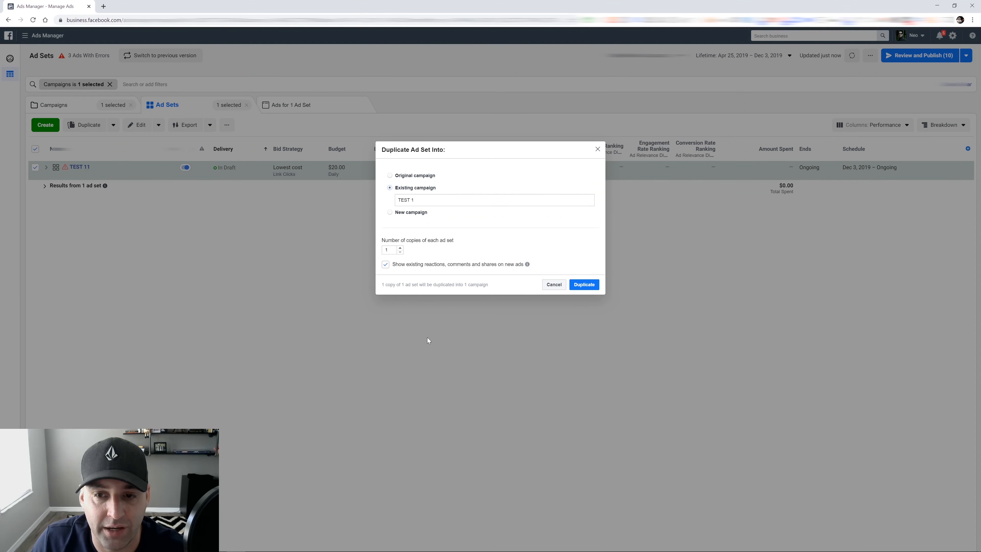
click(583, 284)
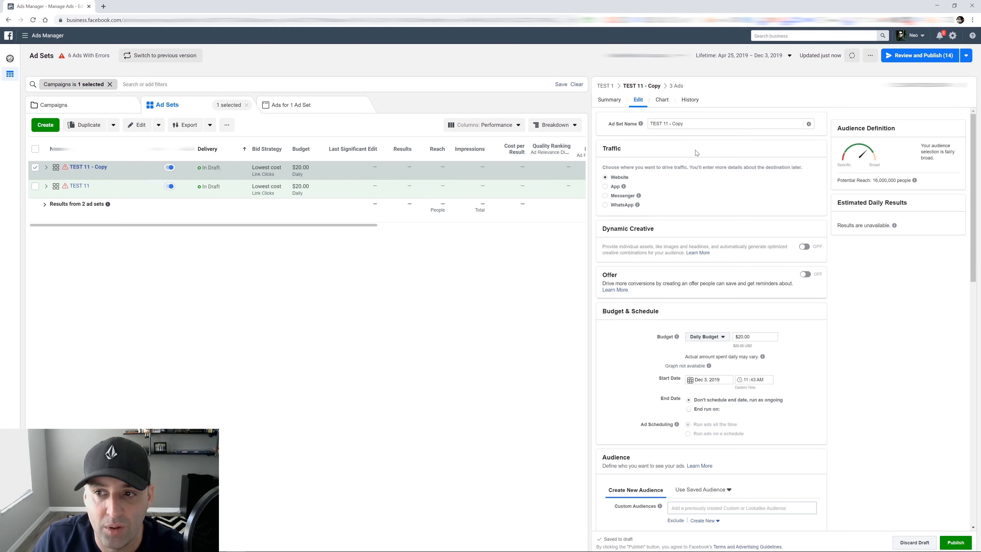
Step: Rename the duplicated ad set TEST 11 - VER 2
click(693, 123)
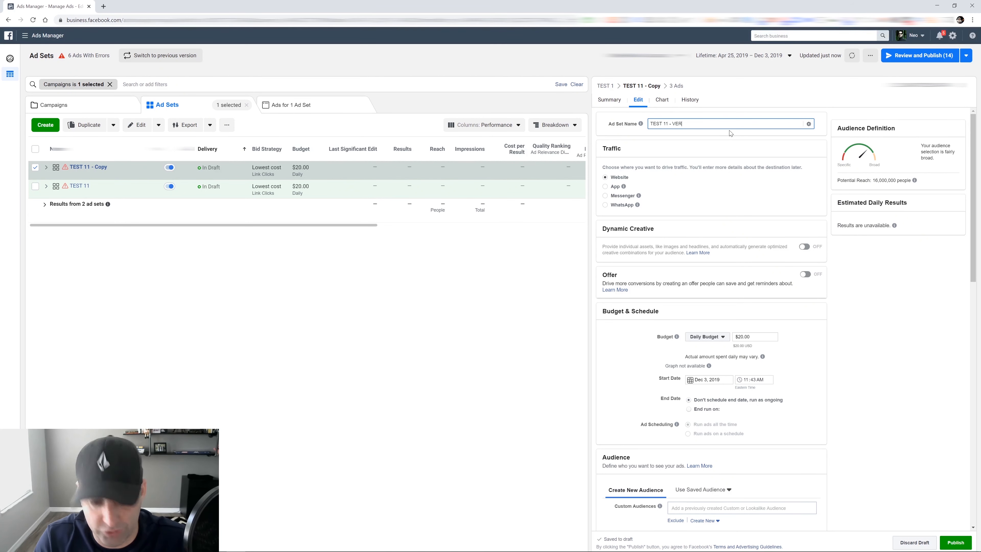
text(VER 2)
click(716, 145)
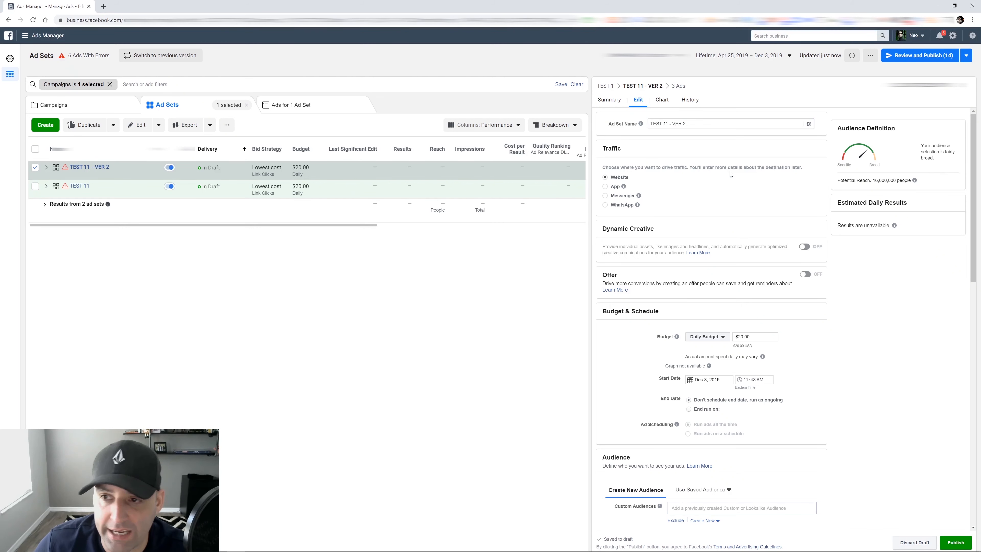
Step: Replace the Home improvement interest with The Home Depot in TEST 11 - VER 2's detailed targeting, and close the editor without publishing
scroll(717, 224, down, 10)
mouse_move(804, 238)
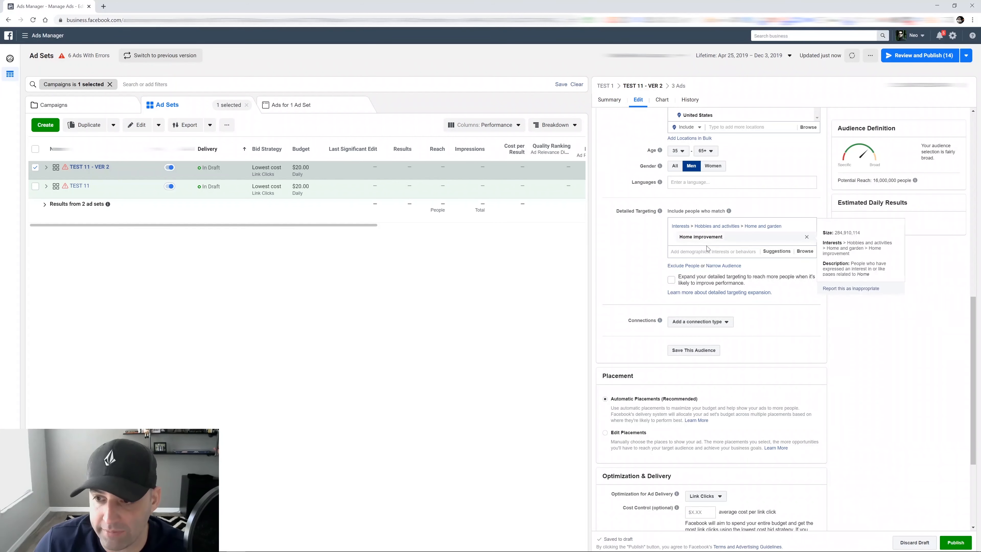
click(806, 236)
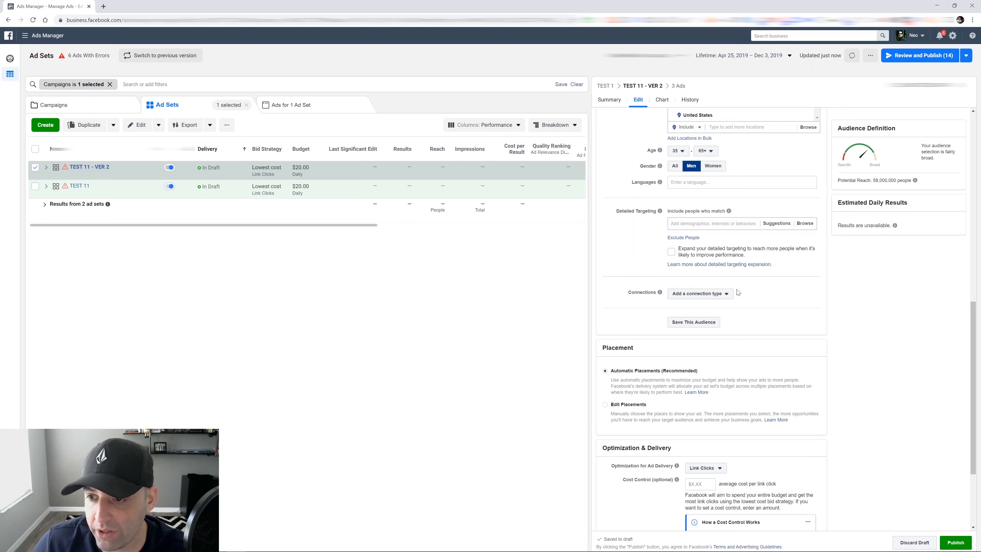
text(home)
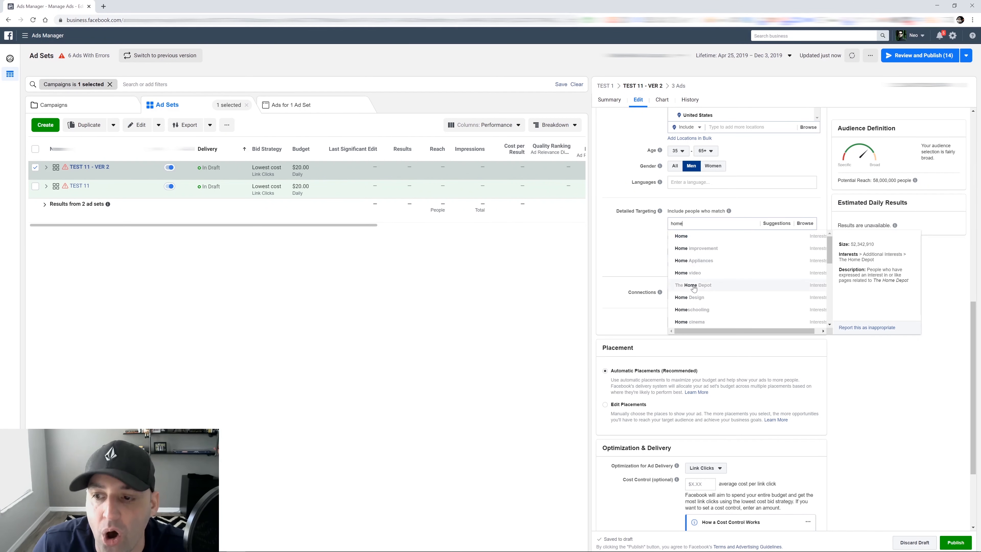
click(678, 285)
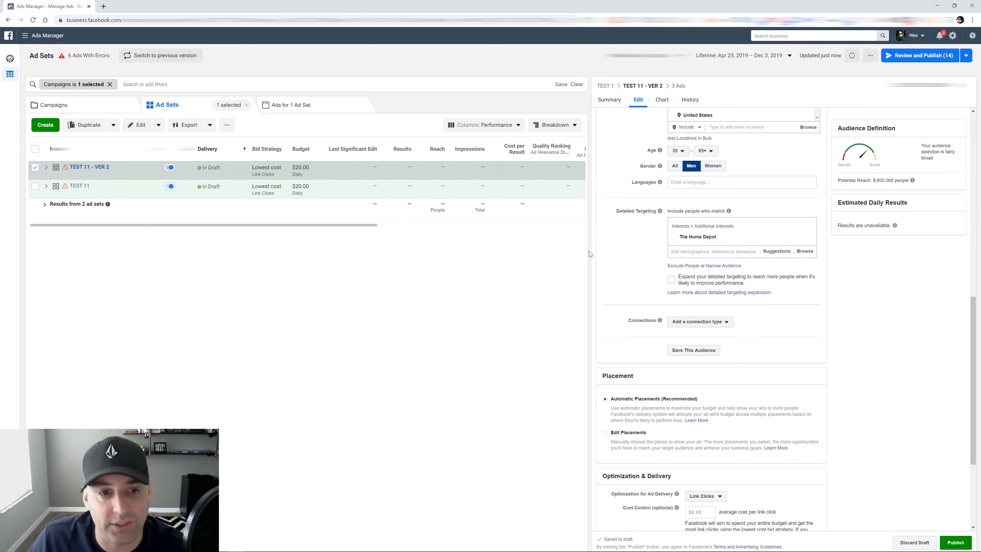
scroll(637, 248, down, 2)
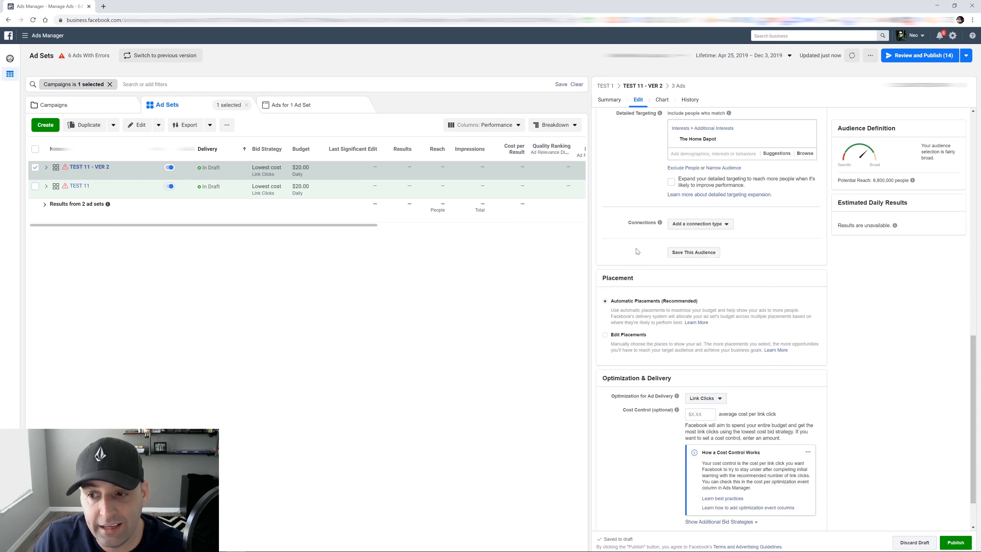
scroll(637, 251, down, 1)
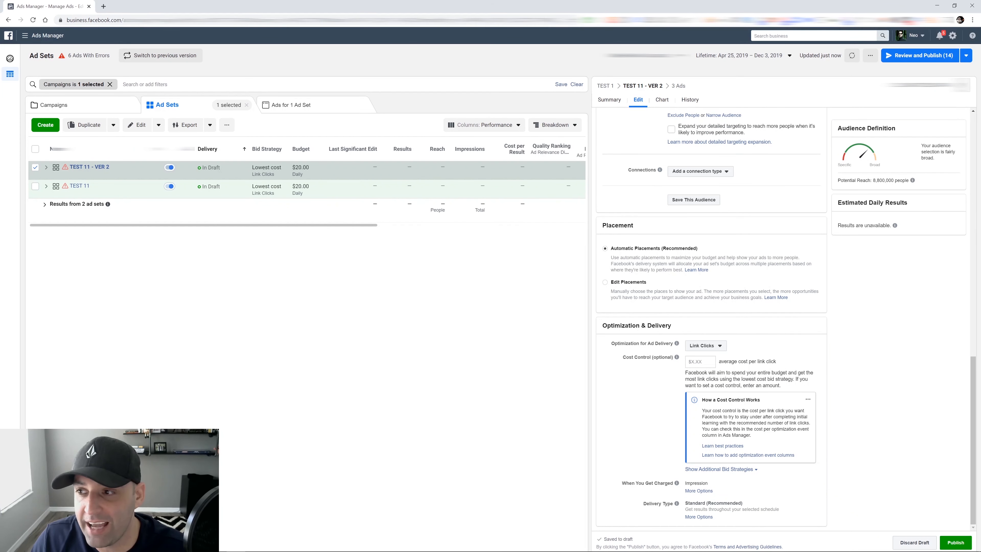
click(960, 85)
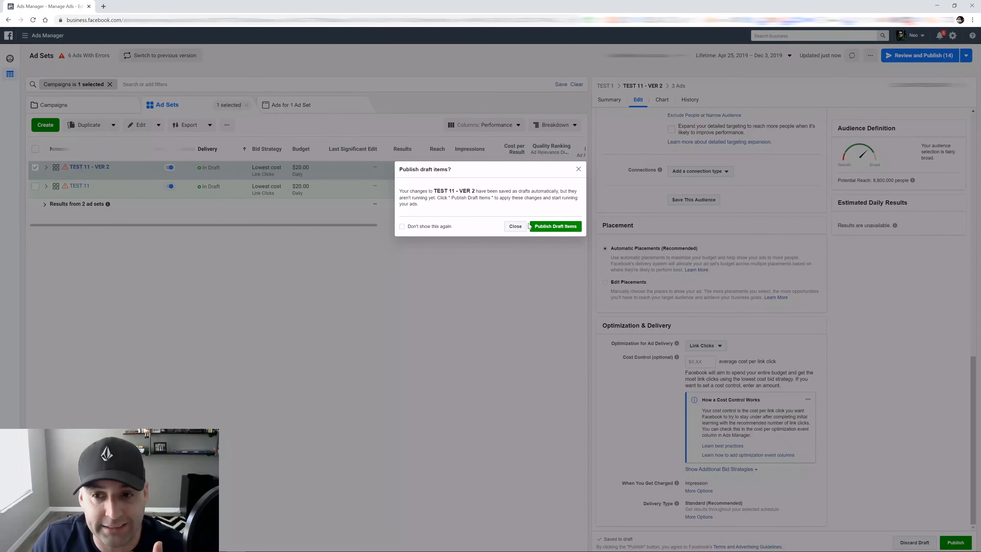
click(515, 226)
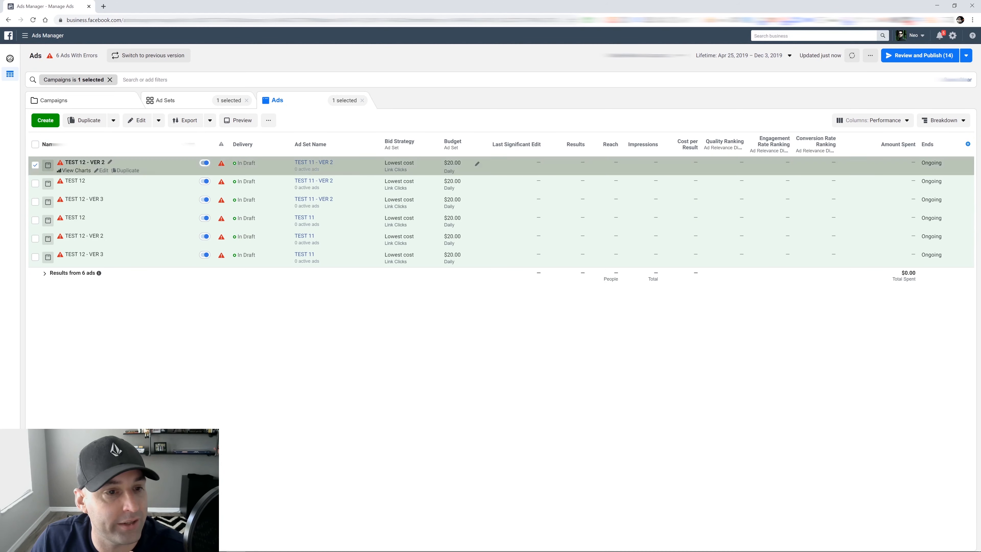
Step: Duplicate ad set TEST 11 - VER 2 once into the existing campaign TEST 1 and rename the copy TEST 11 - VER 3
mouse_move(60, 181)
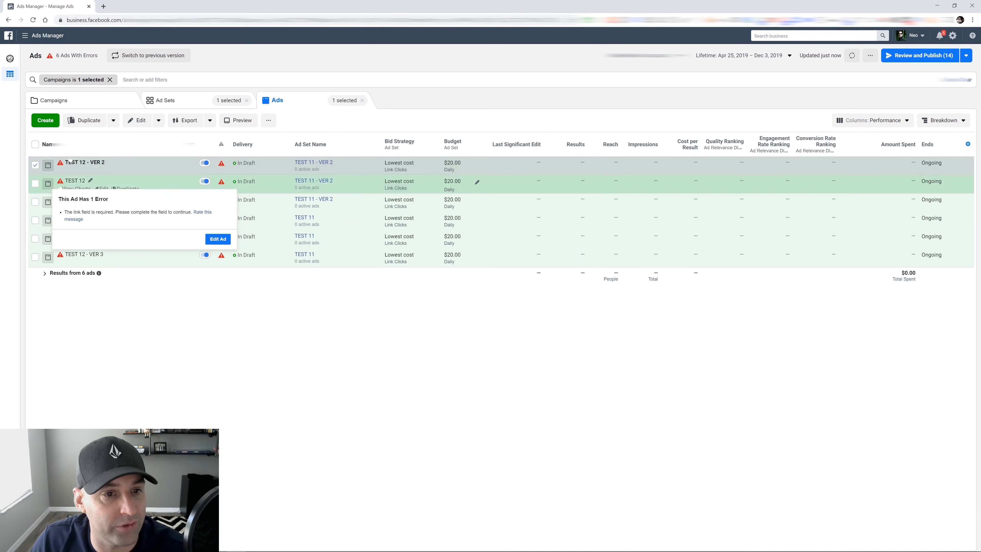
click(198, 103)
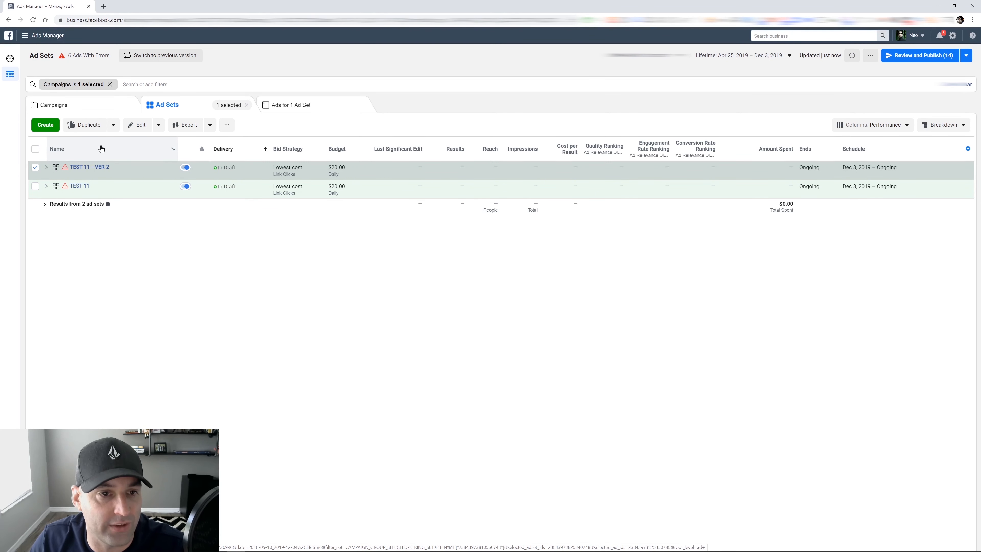
click(93, 129)
click(412, 198)
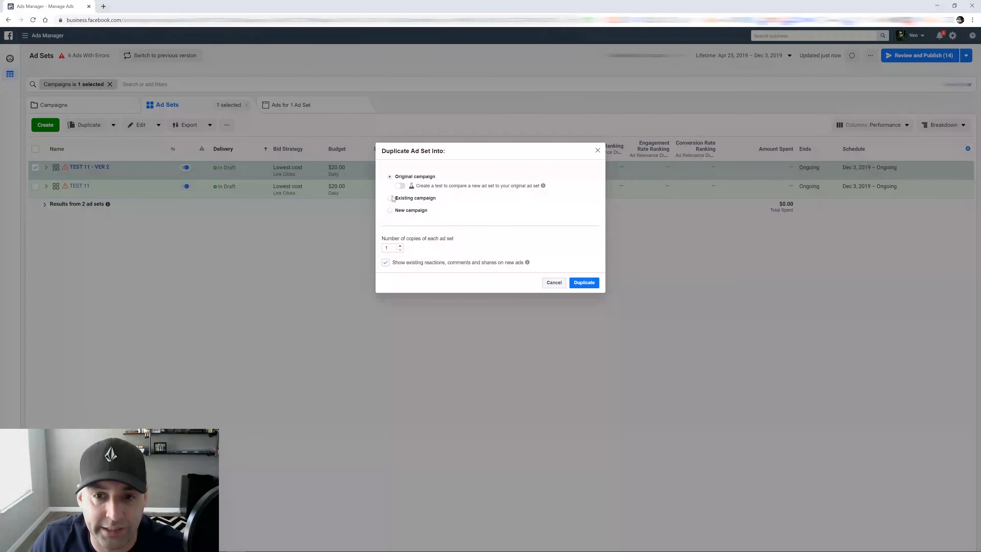
click(583, 284)
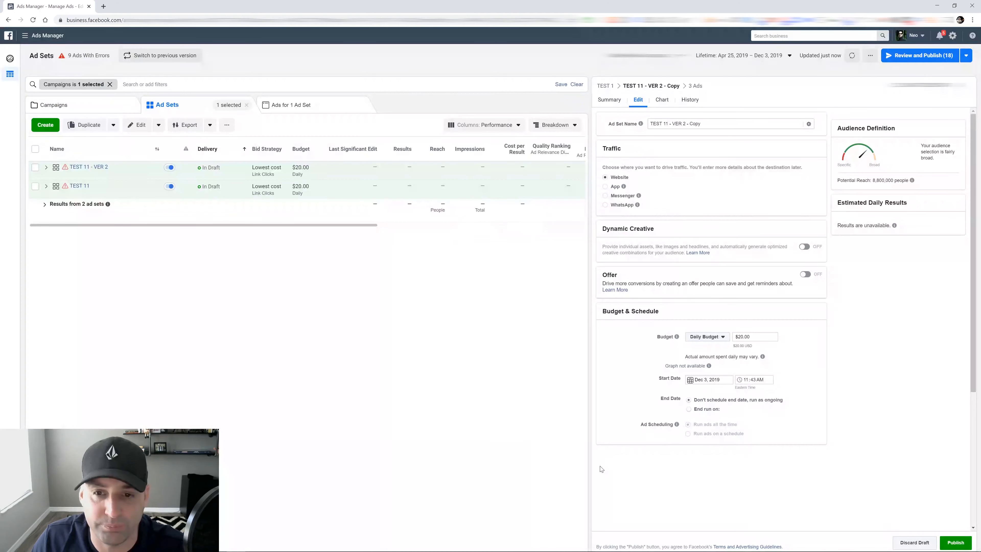
drag(702, 123, 683, 123)
text(3)
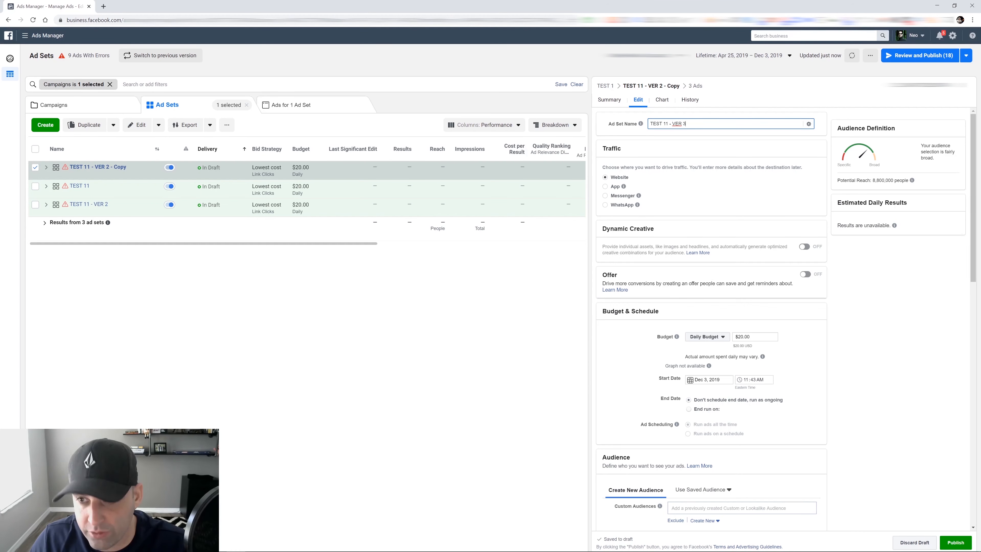
Step: Replace The Home Depot interest with Home Appliances in TEST 11 - VER 3's detailed targeting, and close the editor without publishing
scroll(897, 351, down, 15)
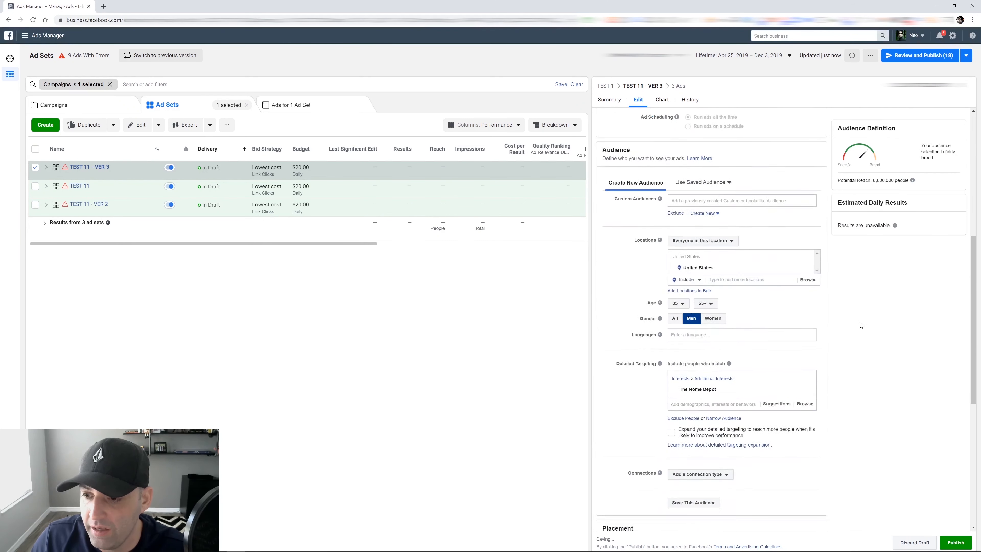
mouse_move(812, 158)
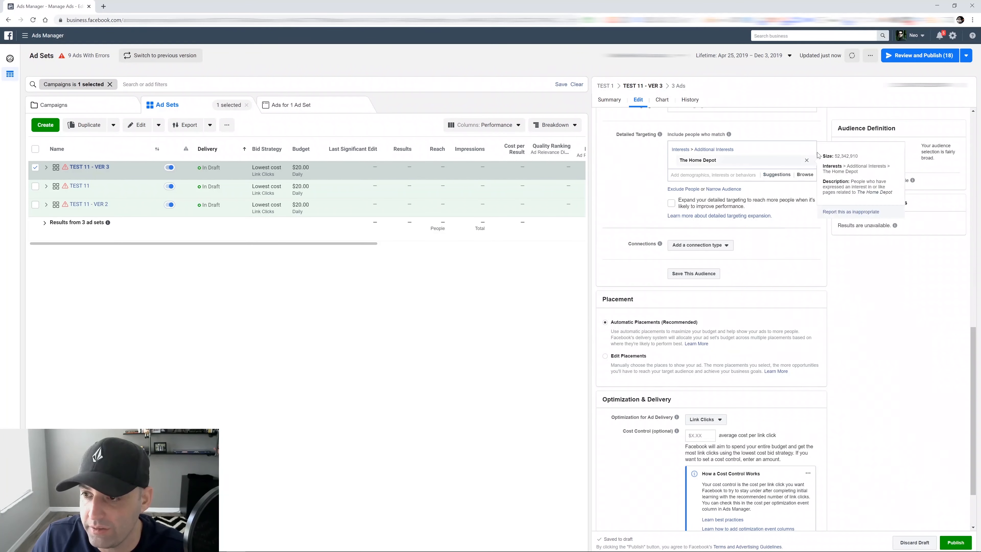
click(806, 160)
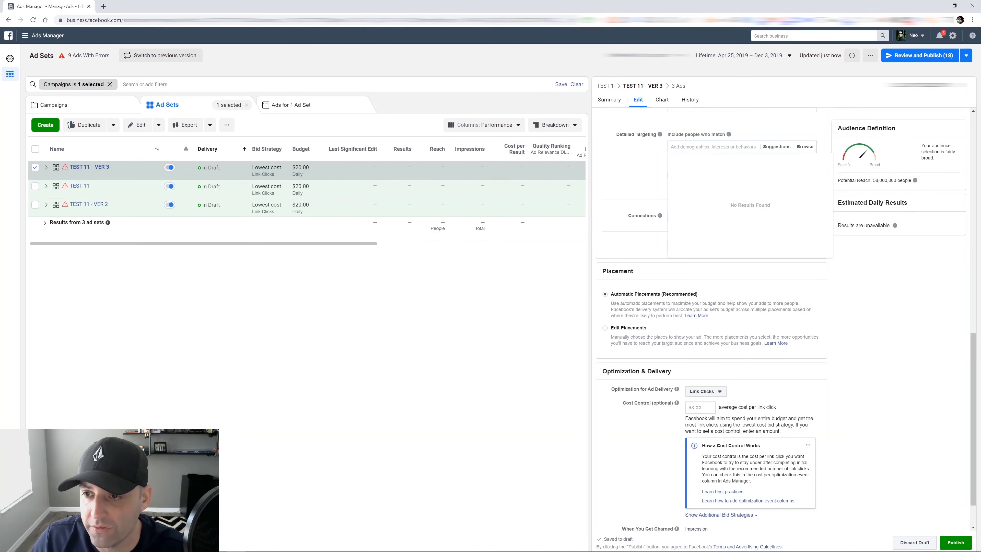
text(home)
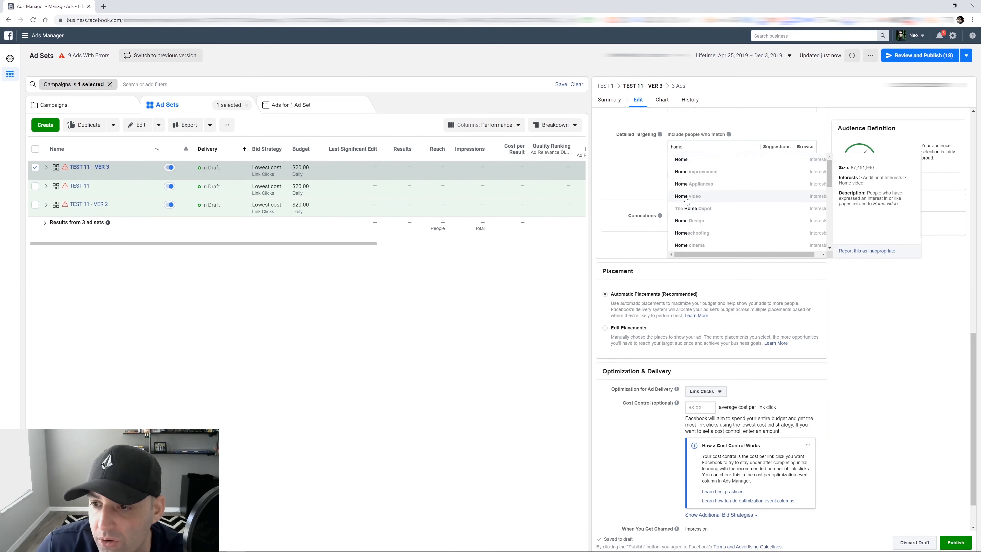
mouse_move(707, 184)
click(694, 184)
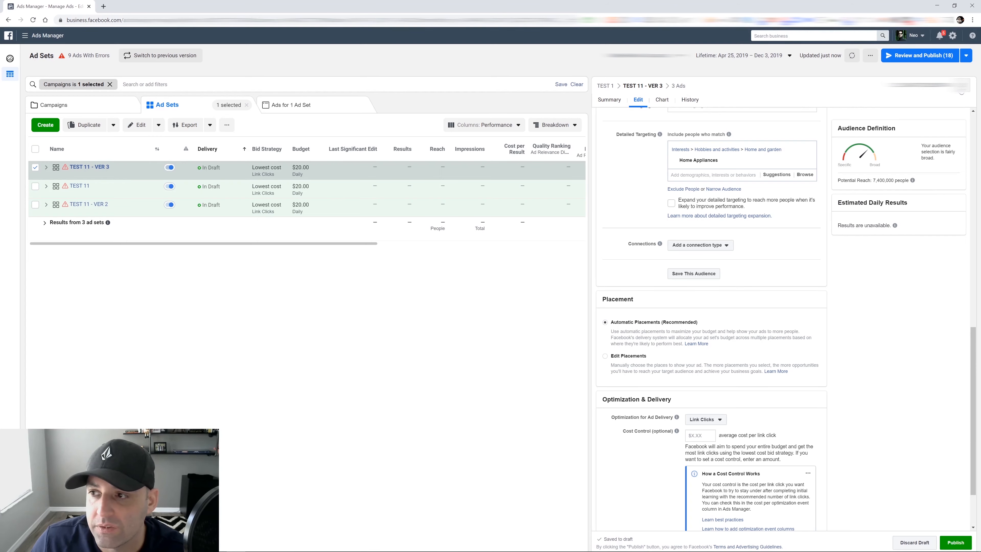
click(962, 89)
click(514, 226)
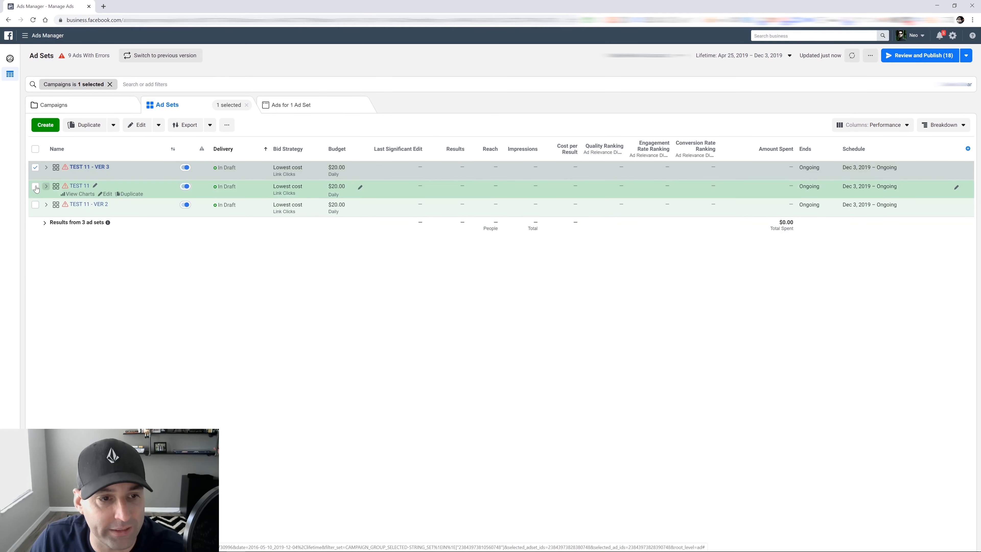
Step: Review the TEST 1 campaign's structure by comparing its campaign, ad set and ad levels
mouse_move(91, 214)
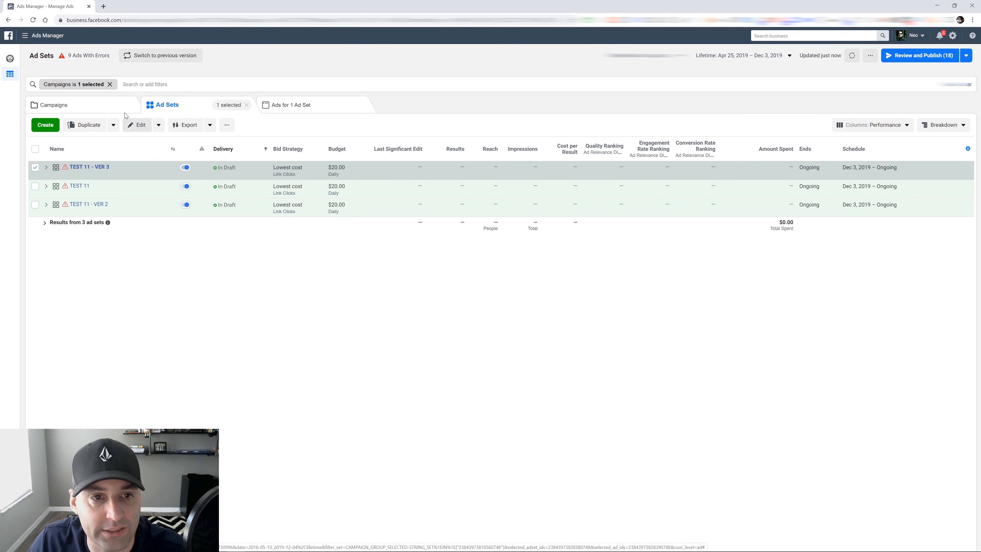
click(110, 106)
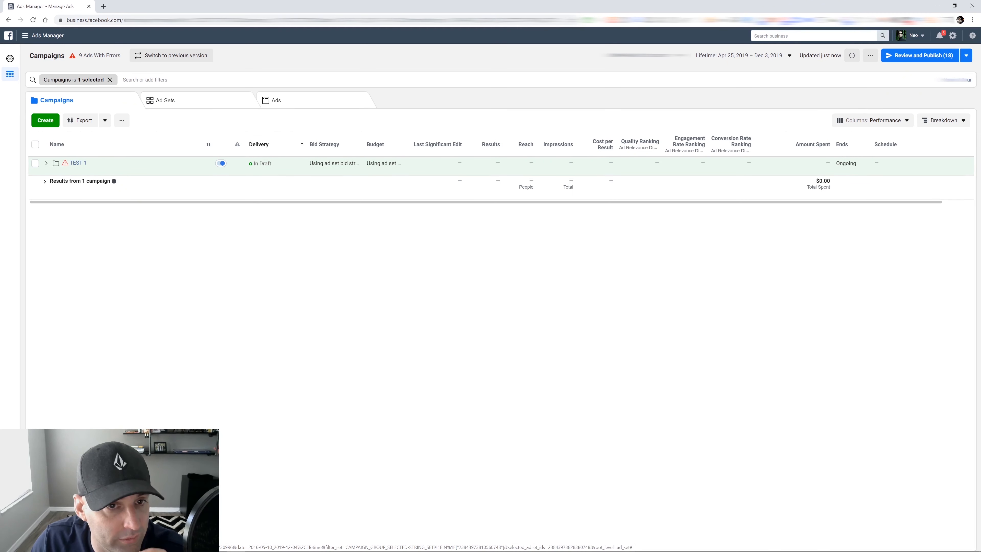
click(205, 103)
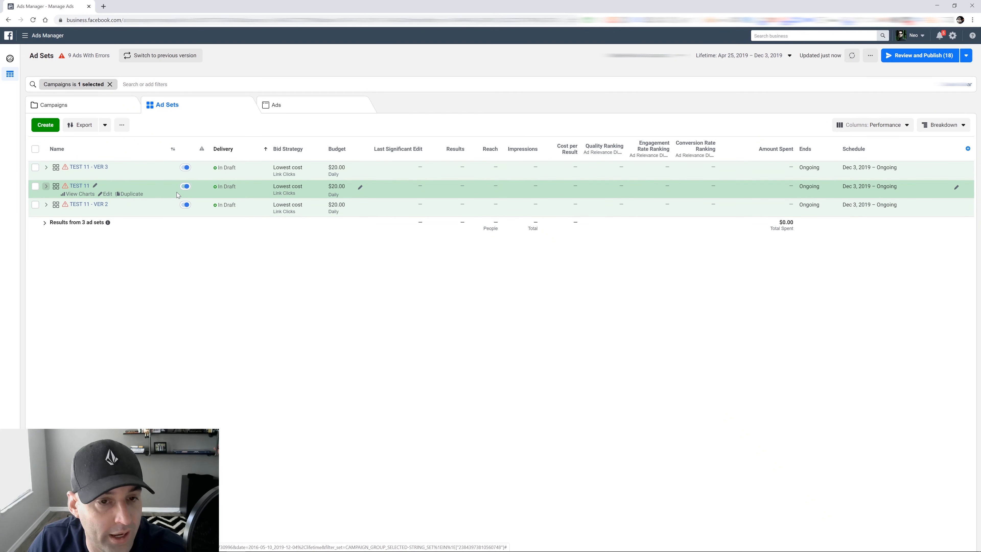
click(276, 104)
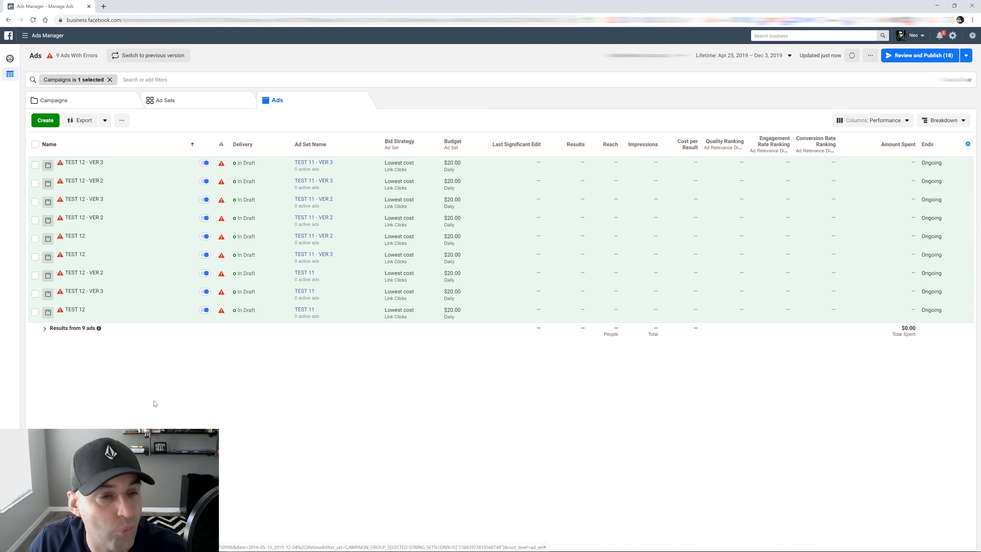
click(209, 103)
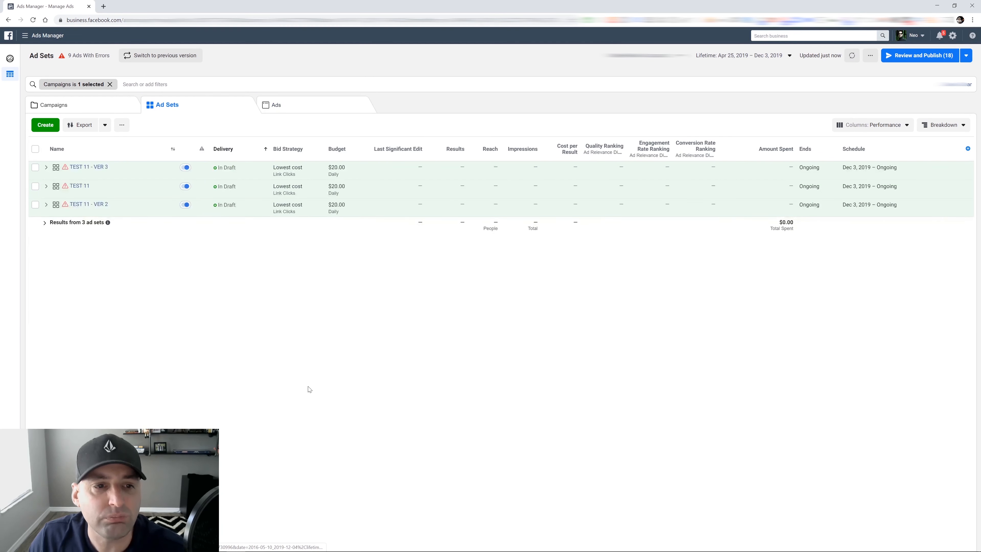
click(109, 111)
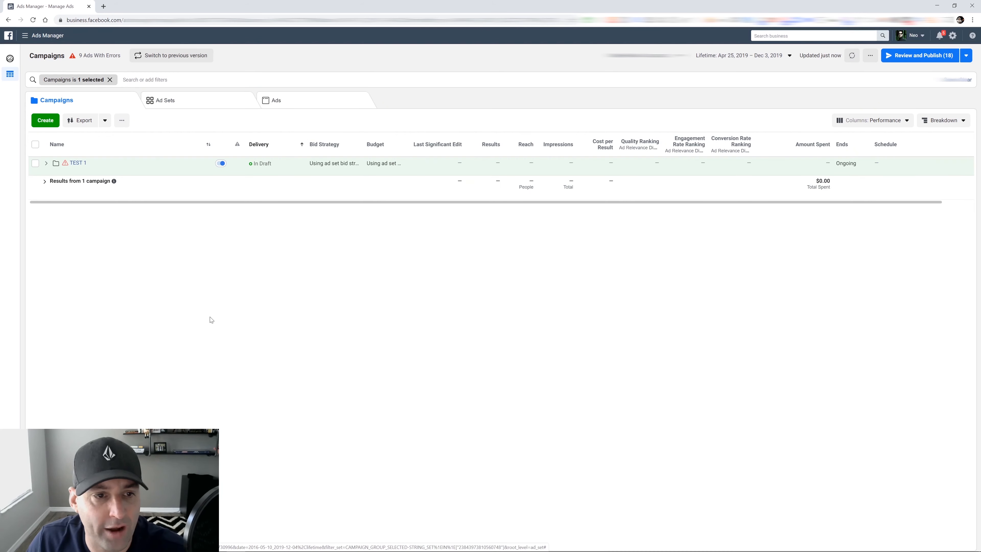
click(205, 107)
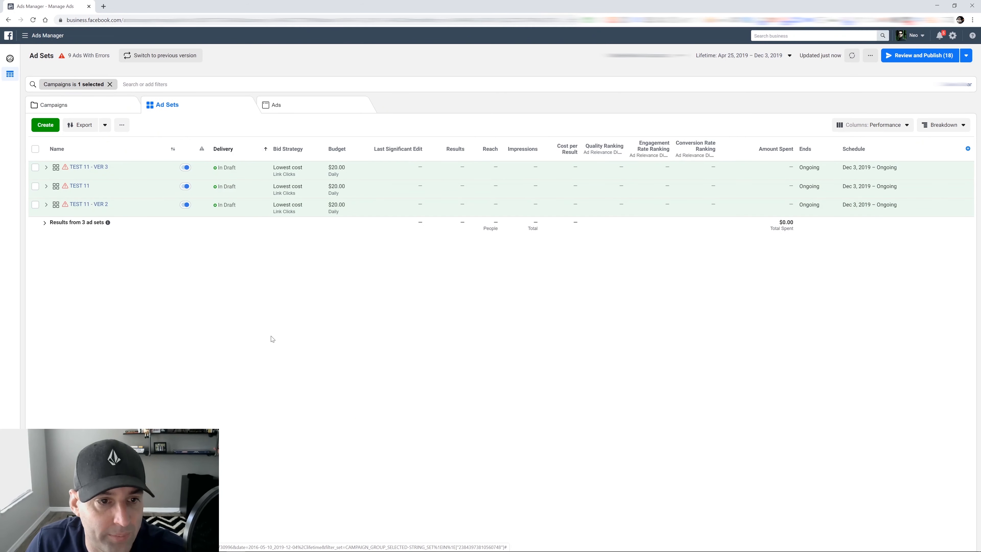
click(293, 108)
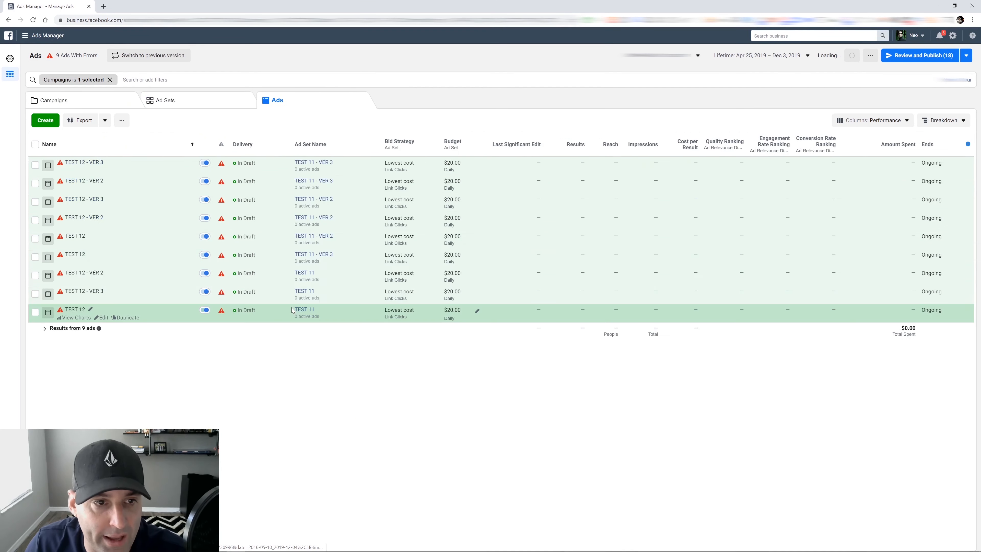
click(112, 101)
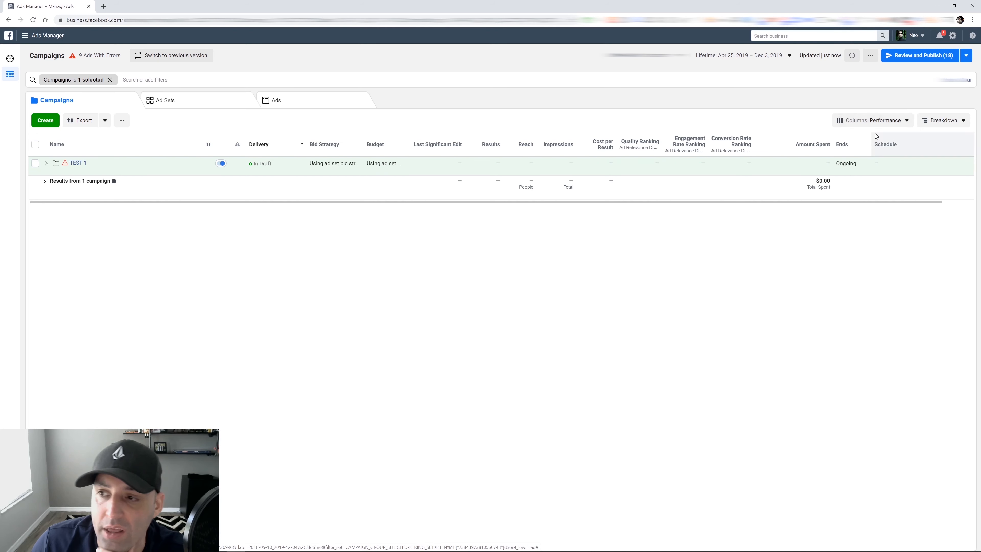
Step: Switch the campaign table to the Custom column preset and review the metrics available for customizing columns without applying changes
click(887, 122)
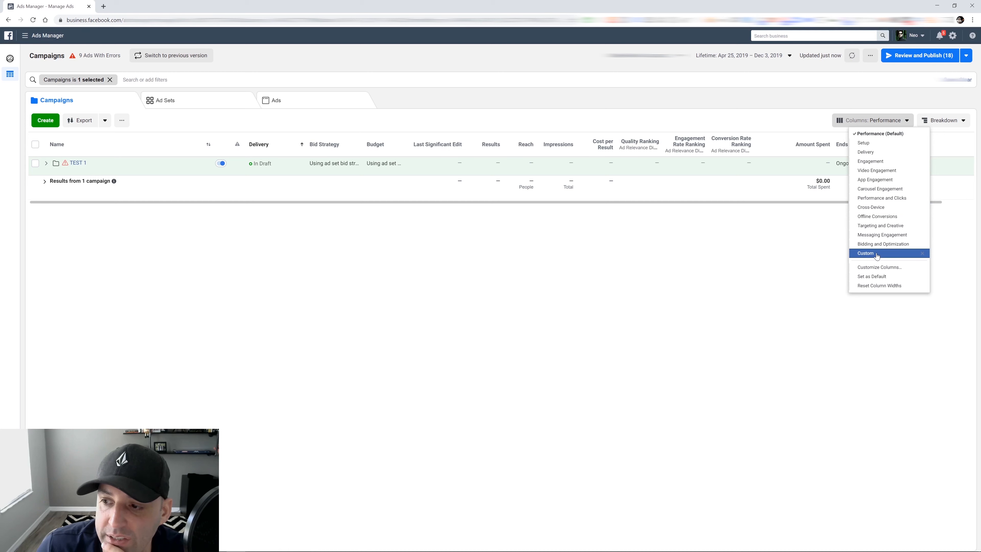
click(866, 253)
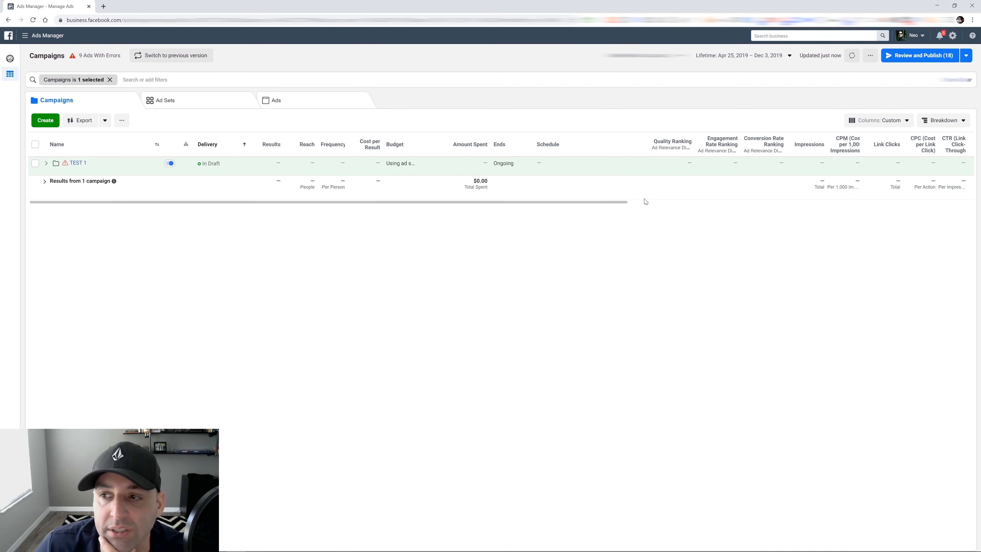
click(876, 123)
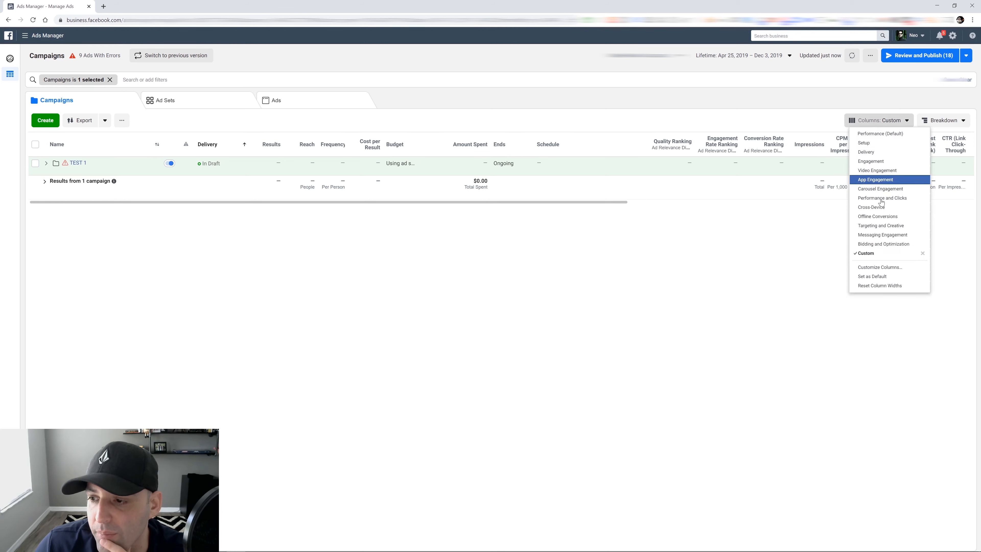
click(880, 270)
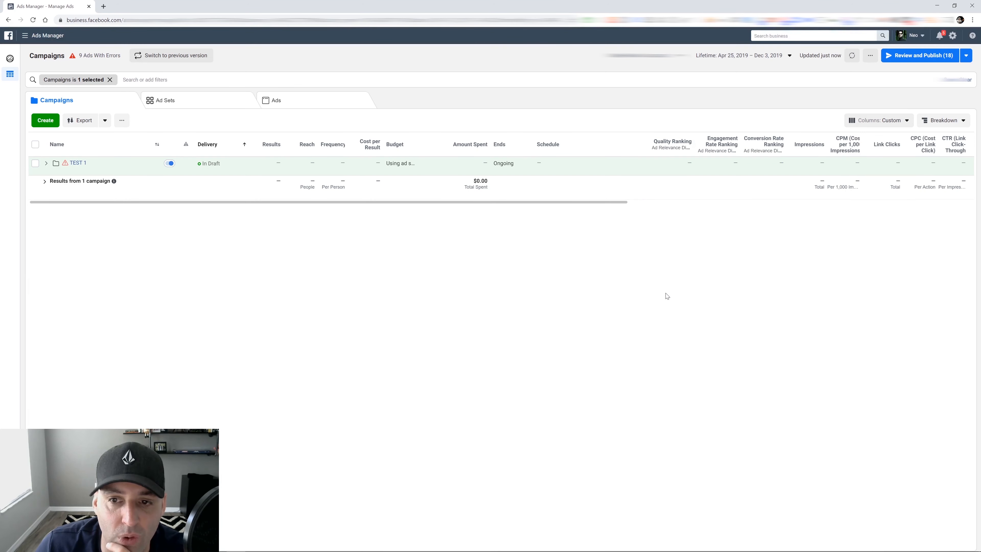
scroll(523, 291, down, 13)
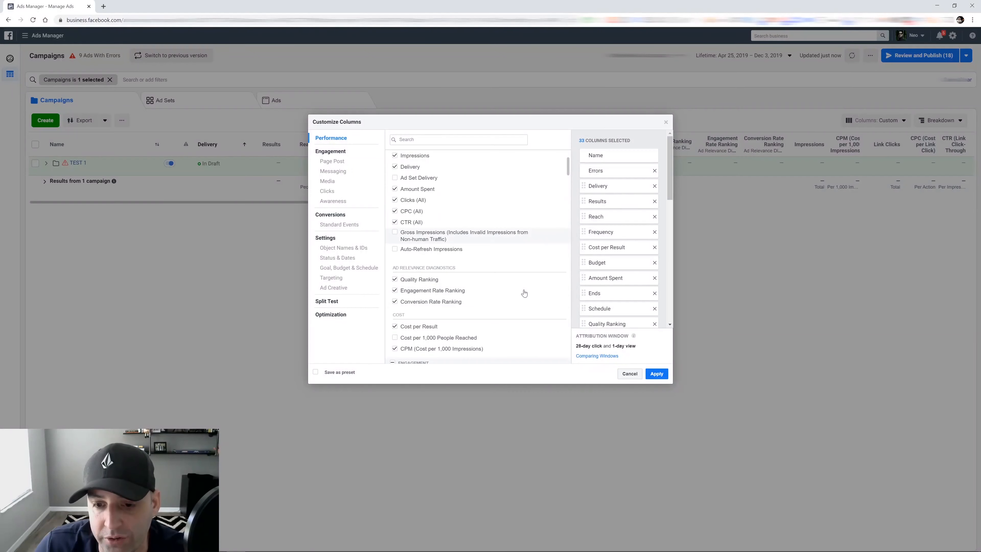
scroll(523, 291, up, 13)
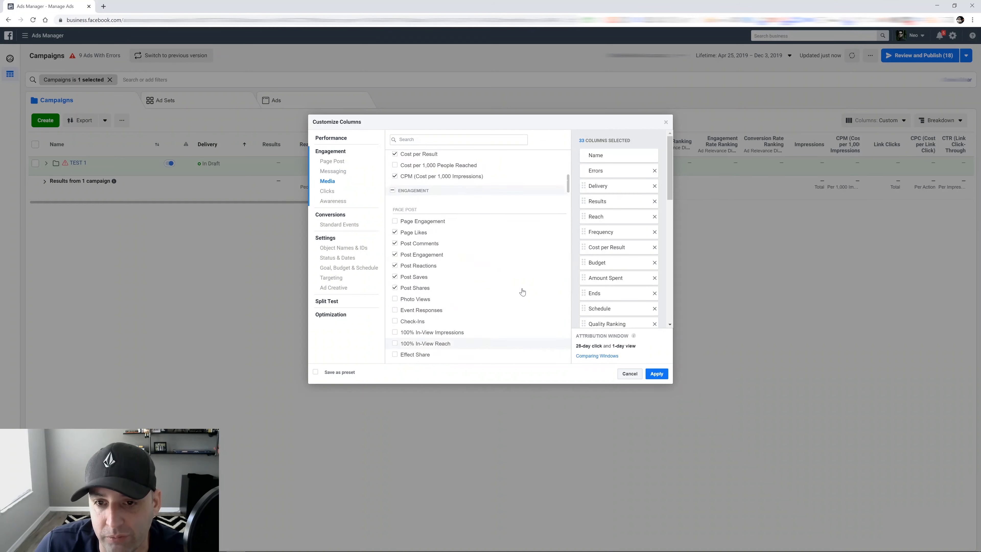
click(665, 123)
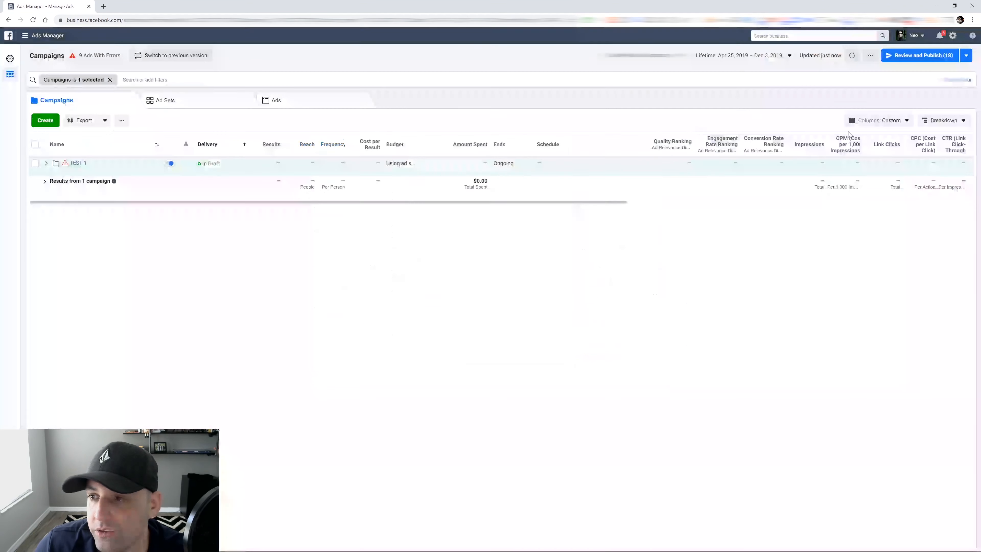
click(873, 120)
click(838, 249)
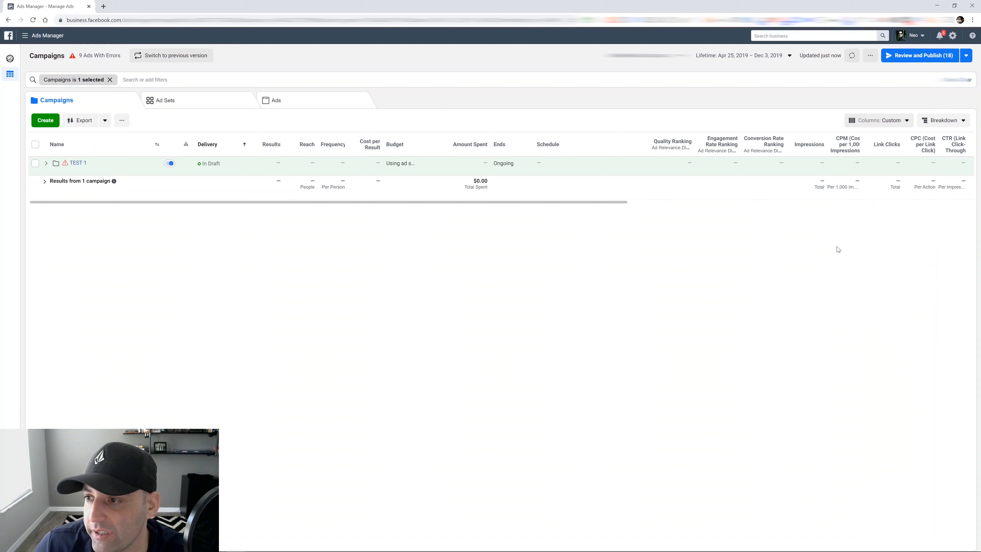
Step: Examine the breakdown options by time, delivery and action for the campaign table without choosing one
click(945, 126)
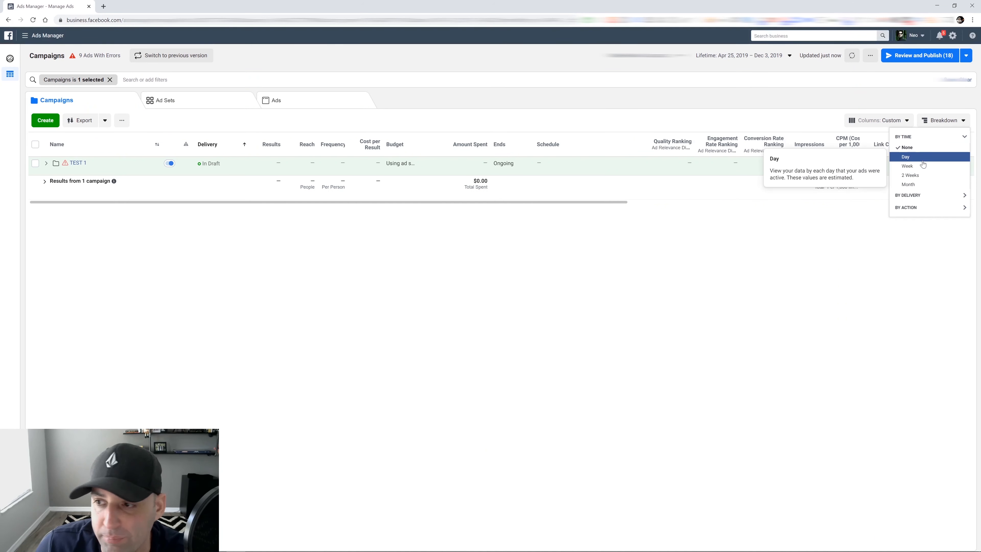
click(918, 196)
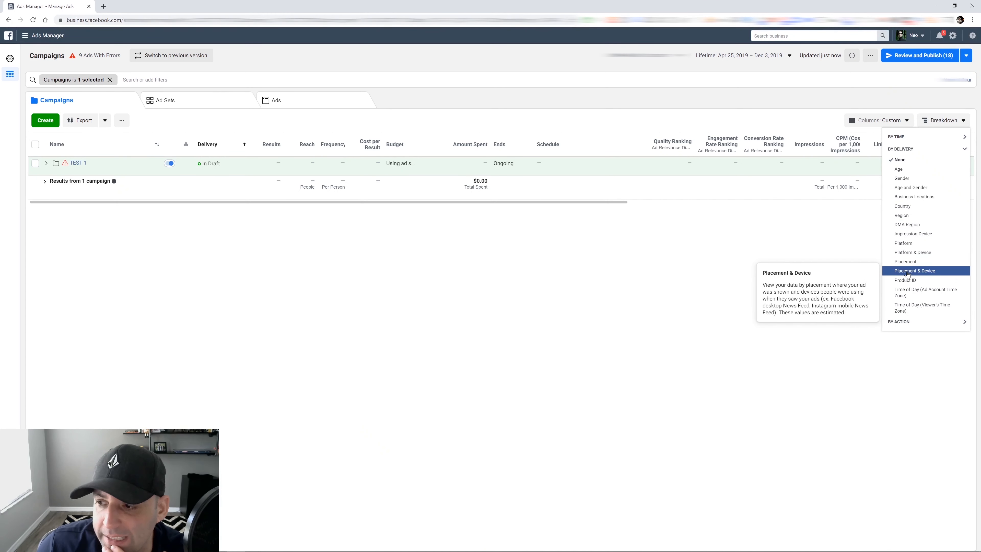
click(902, 321)
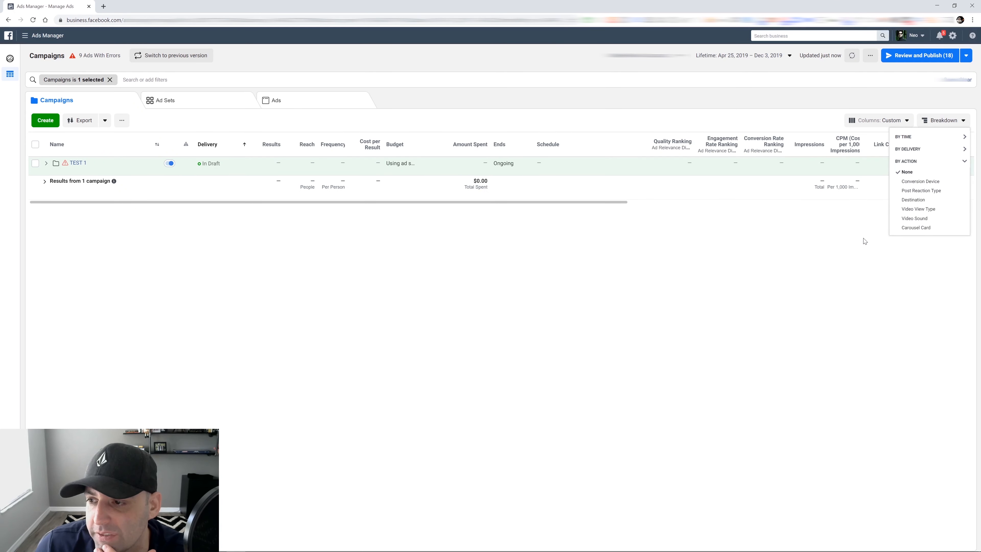
click(908, 149)
click(426, 256)
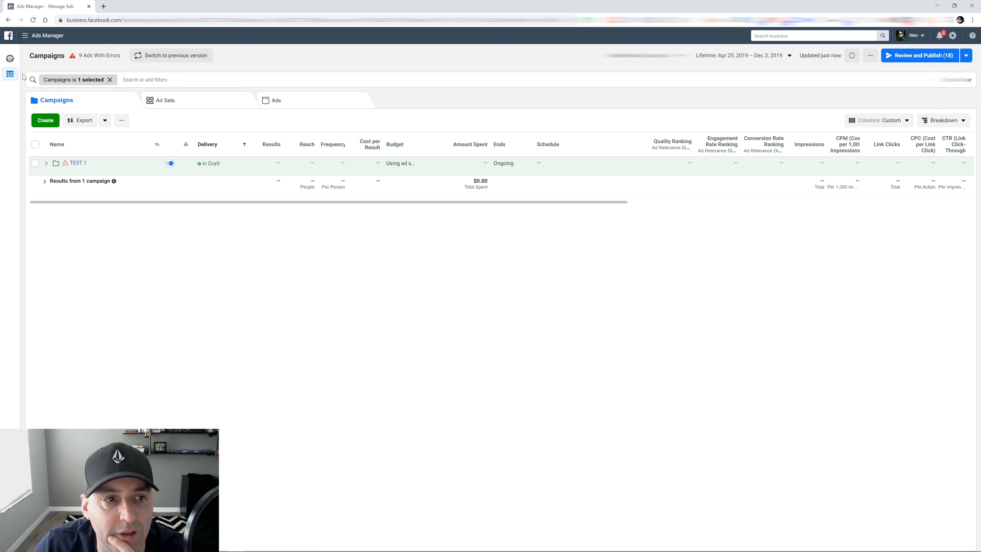
Step: Reveal the additional reporting tools and open Account Overview to review the account's objectives, demographics, hourly and location results
mouse_move(12, 79)
click(80, 87)
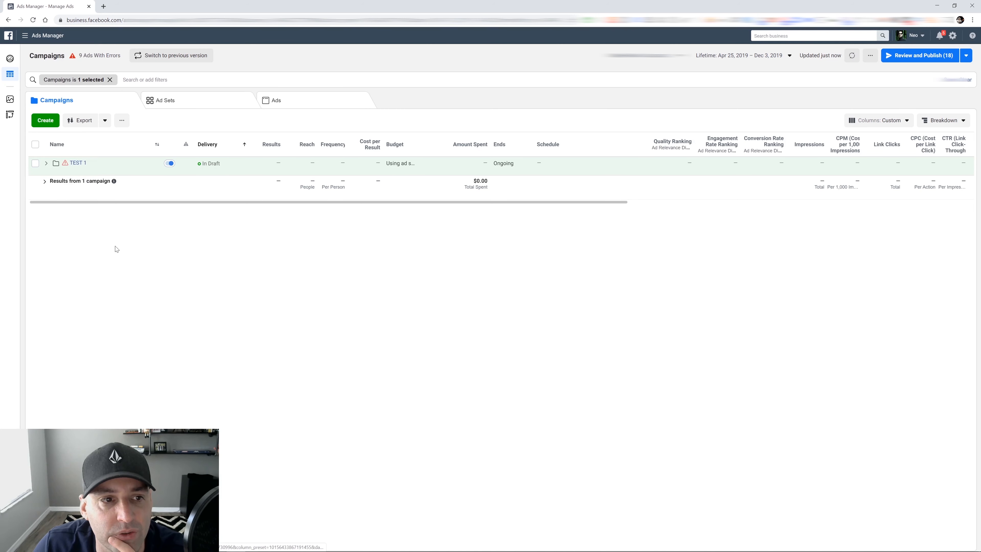
mouse_move(16, 84)
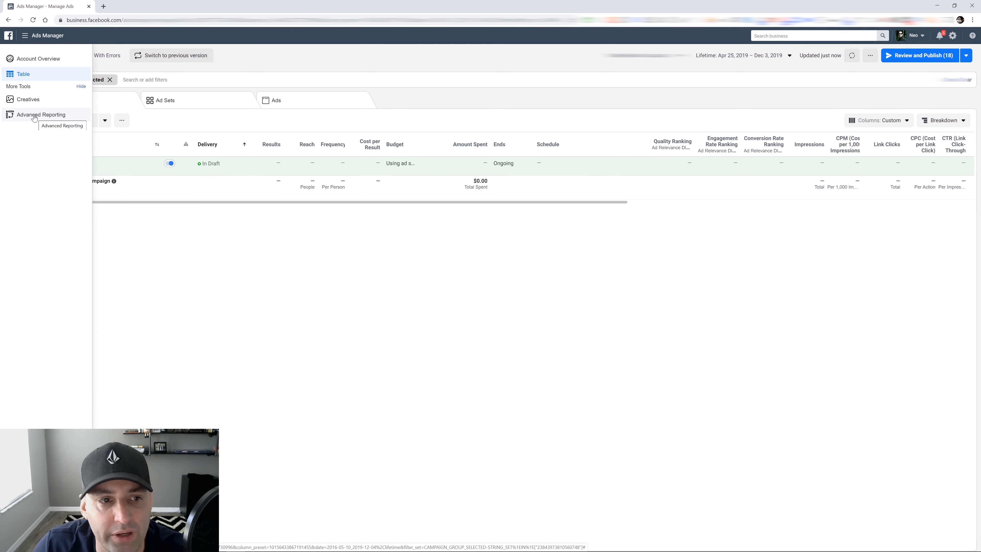
click(32, 62)
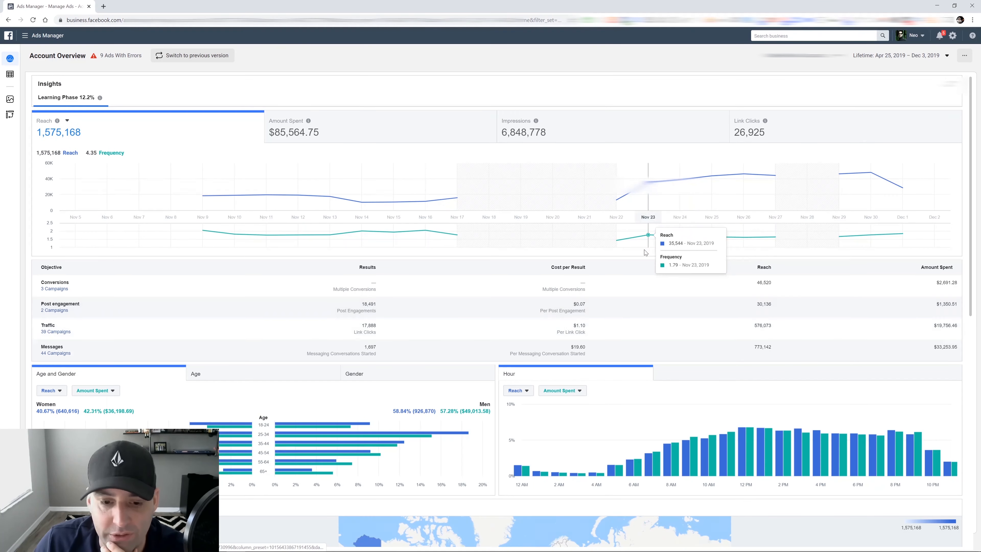
scroll(633, 232, down, 2)
mouse_move(412, 416)
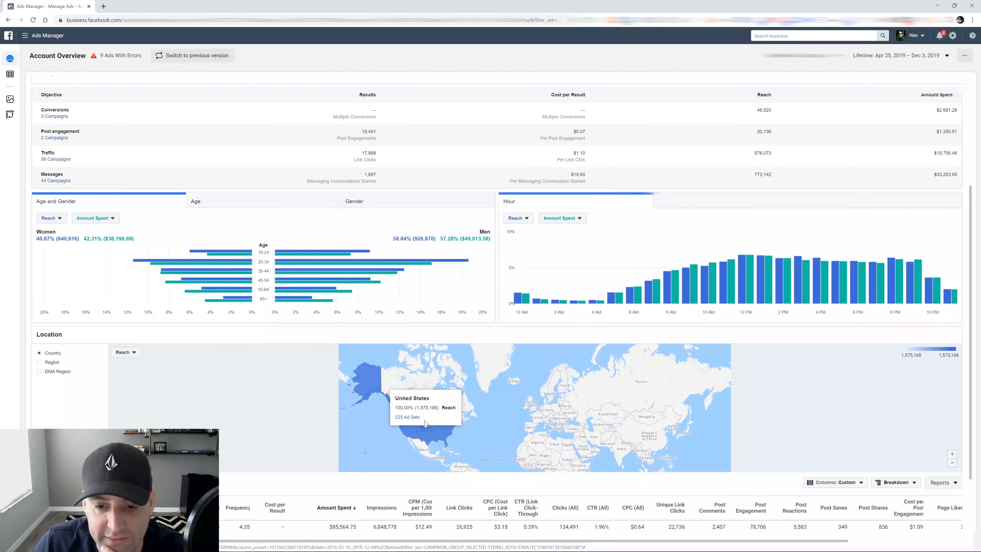
Step: Break the location map down by Region and examine the reach in Florida and nearby states
click(41, 363)
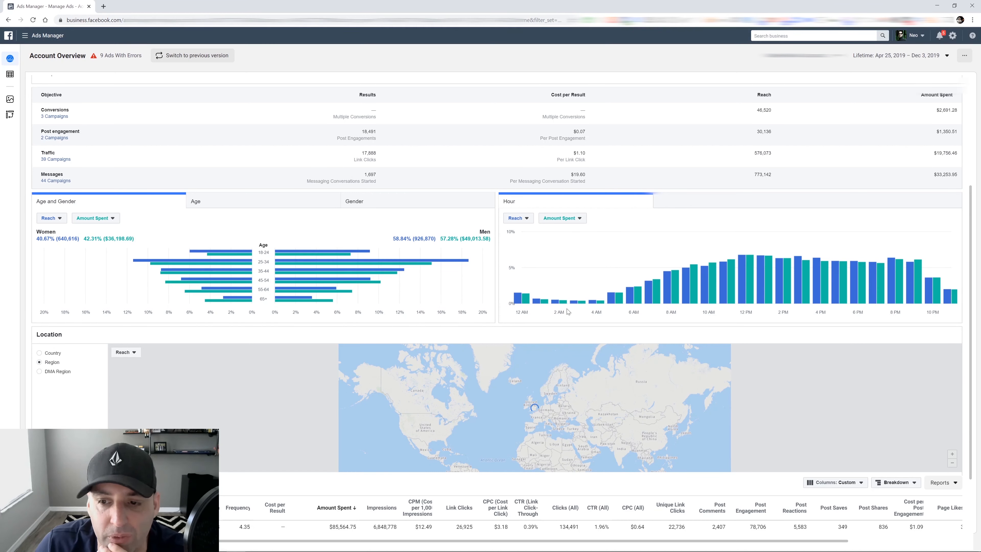
mouse_move(341, 415)
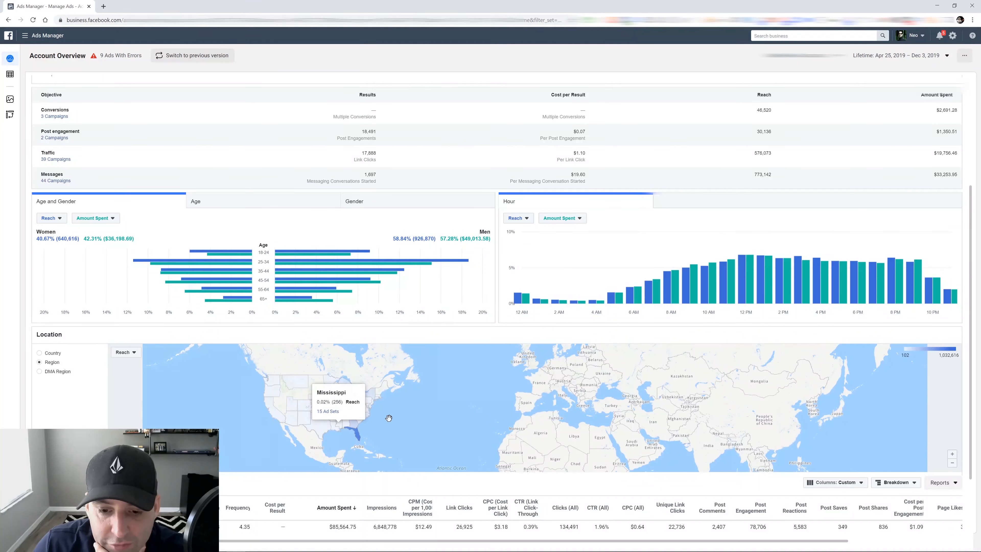
scroll(425, 410, up, 3)
drag(342, 409, 569, 370)
mouse_move(372, 444)
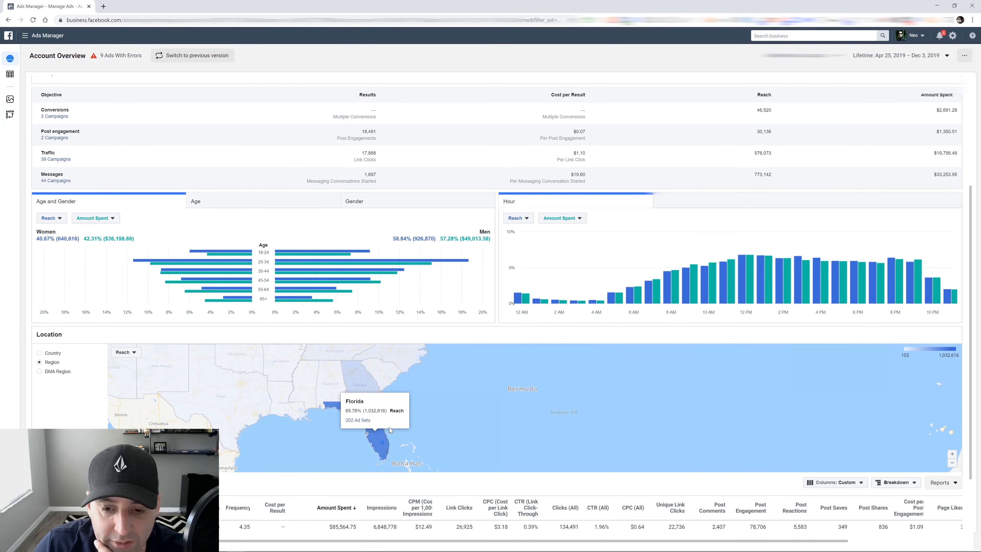
scroll(475, 382, down, 5)
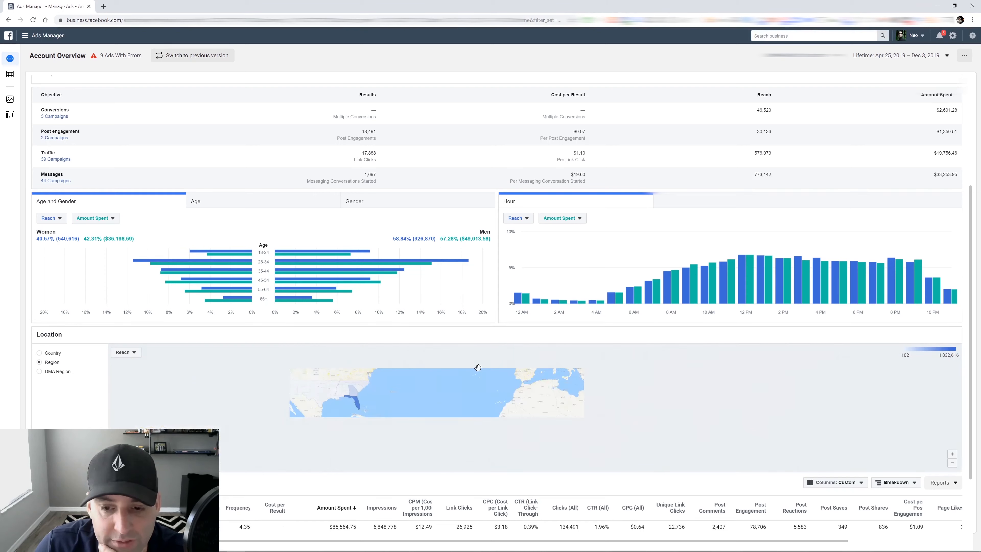
scroll(297, 120, up, 5)
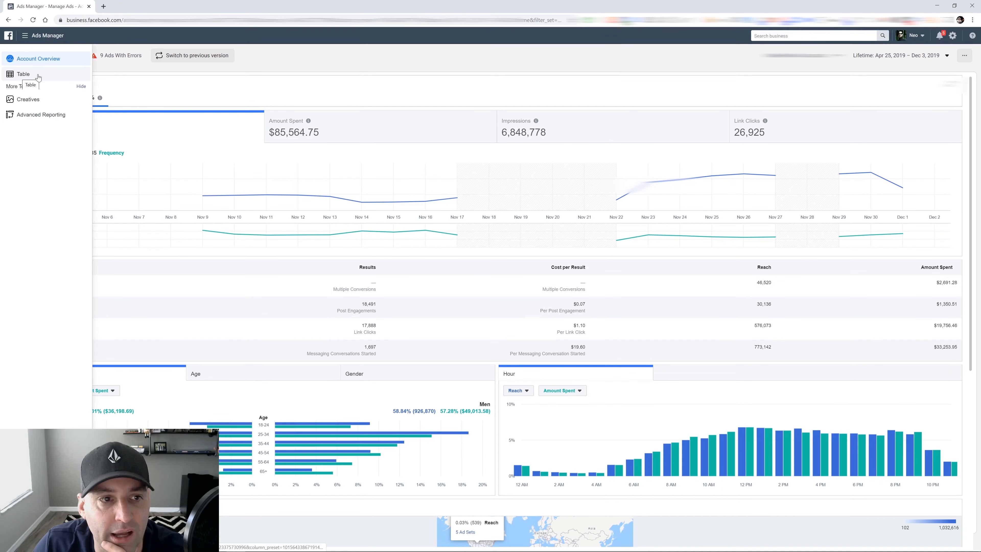
Step: Return to the campaign table and review the test campaign's levels along with the column preset and breakdown options
click(38, 76)
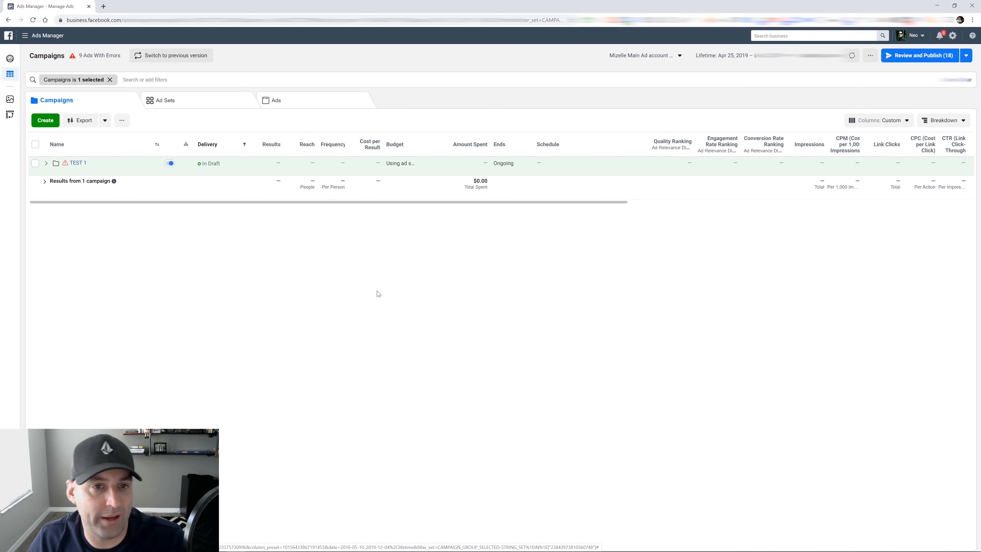
click(186, 103)
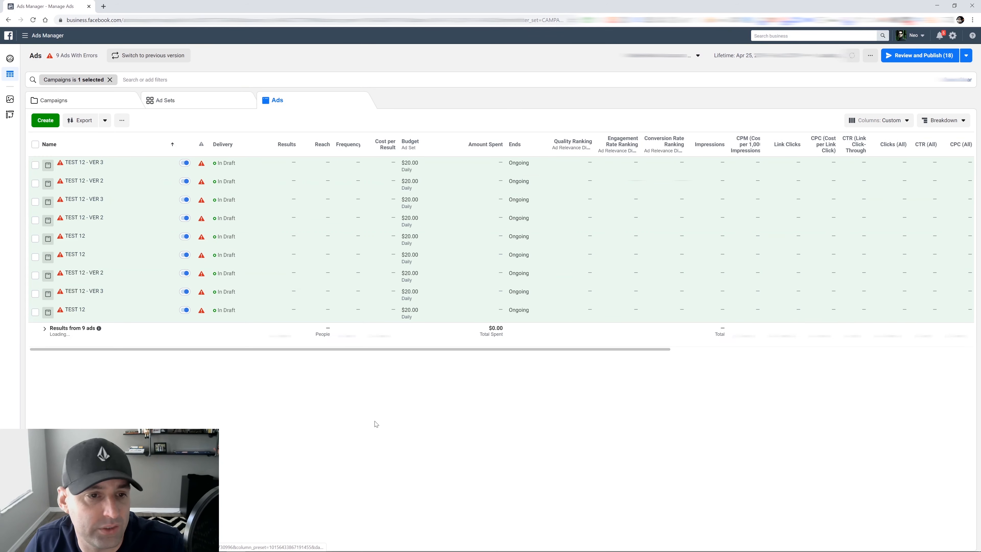
click(104, 105)
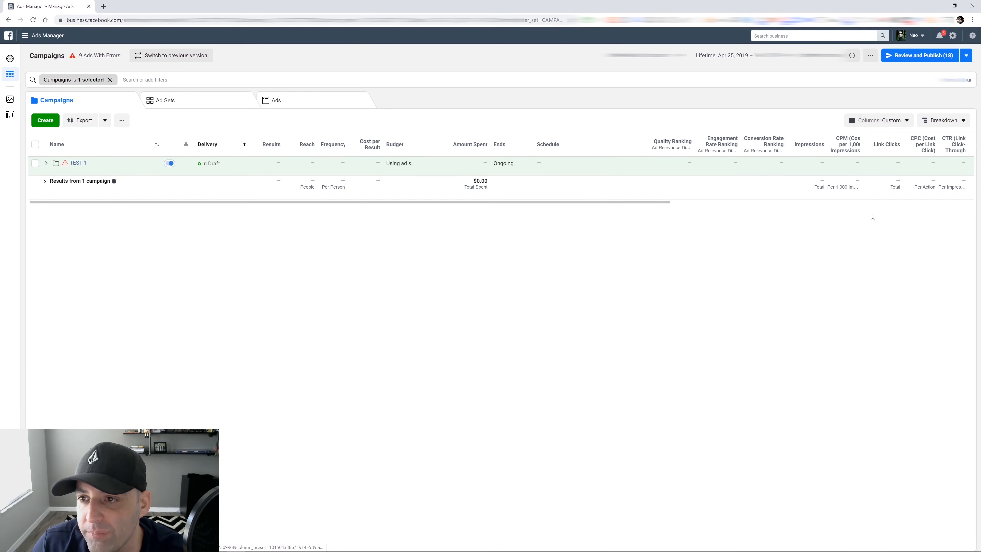
click(883, 121)
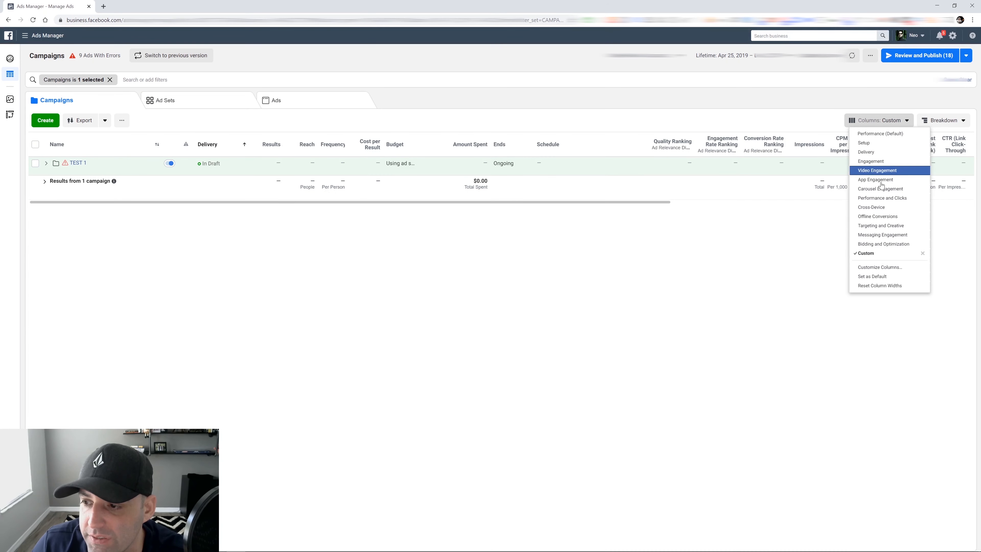
click(944, 120)
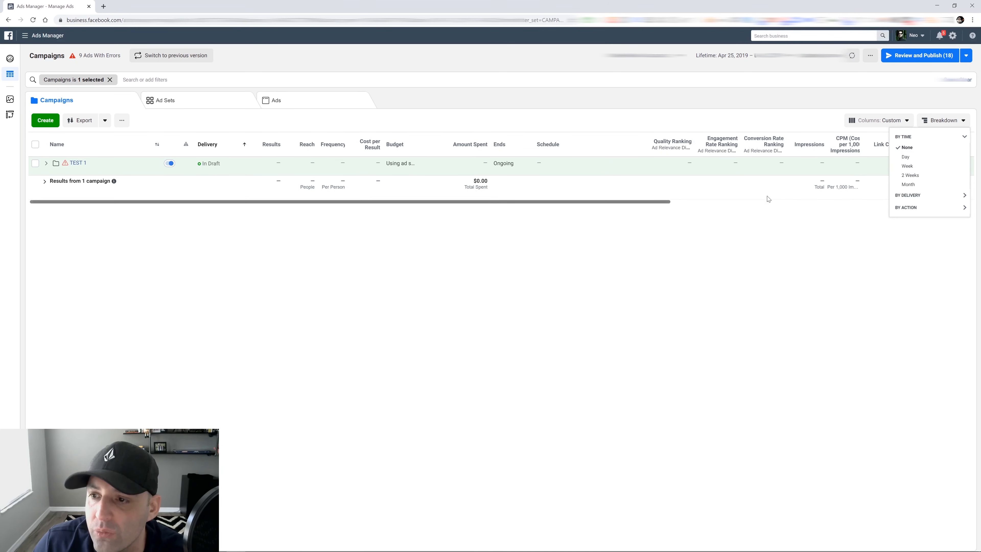
Step: Remove the selected-campaign filter and review the performance metrics of all campaigns in the account
click(109, 80)
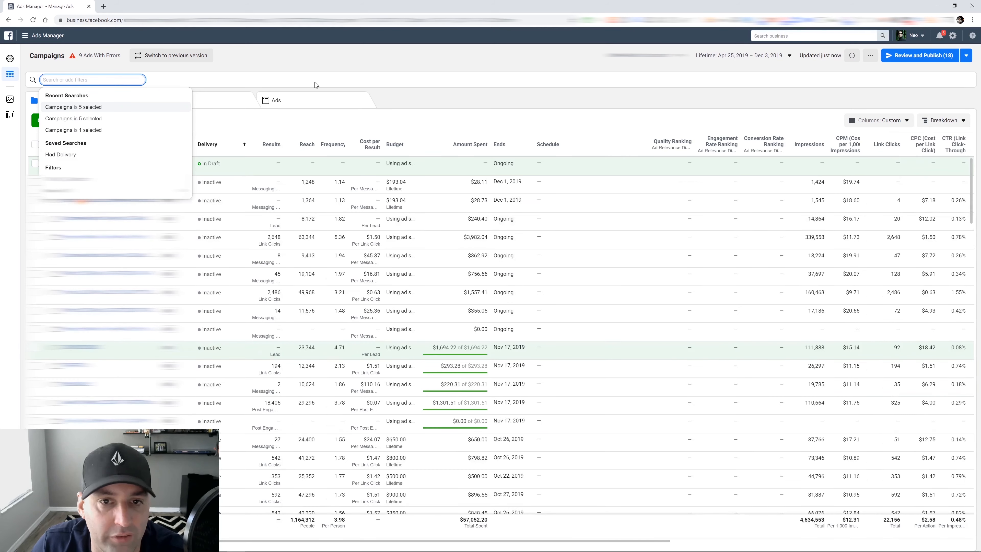
click(353, 41)
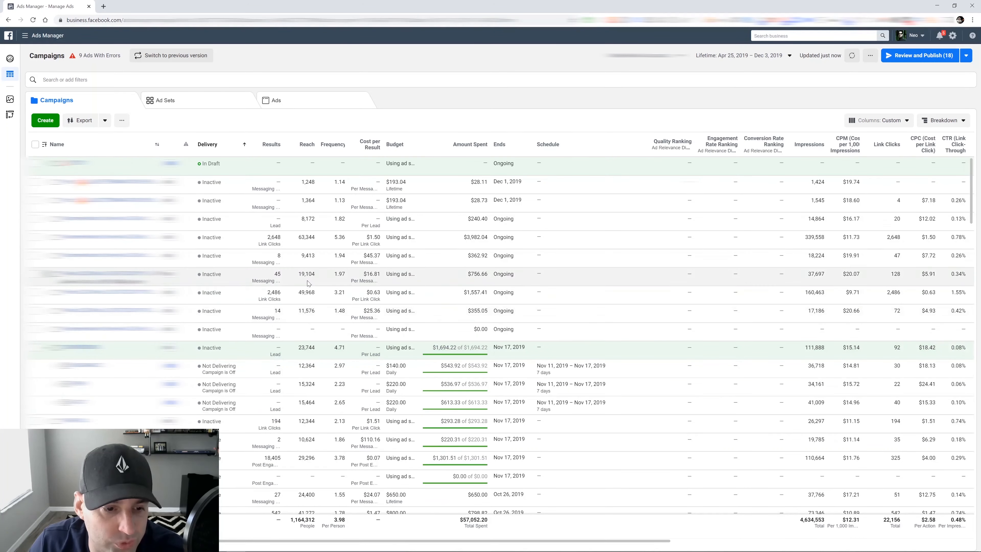
scroll(308, 284, down, 4)
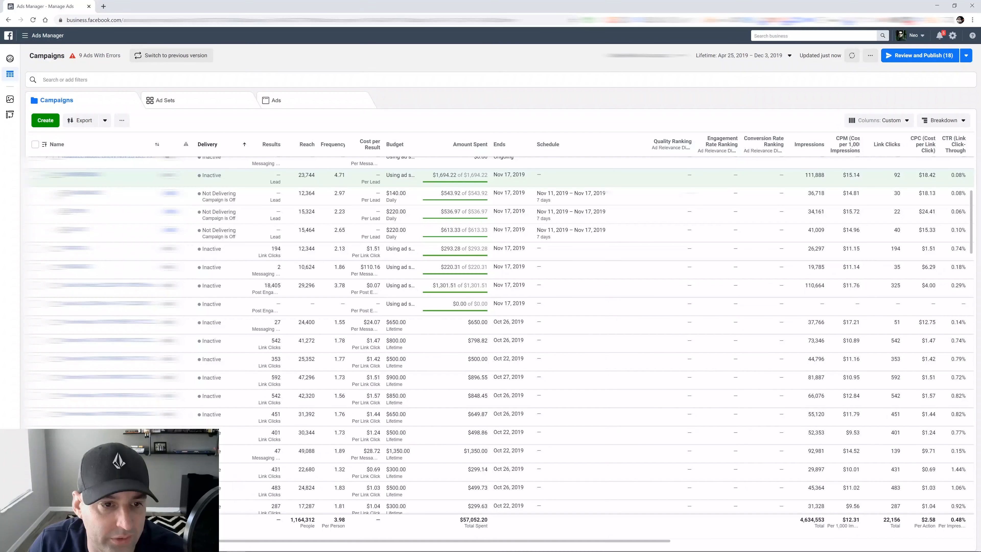
scroll(345, 261, up, 4)
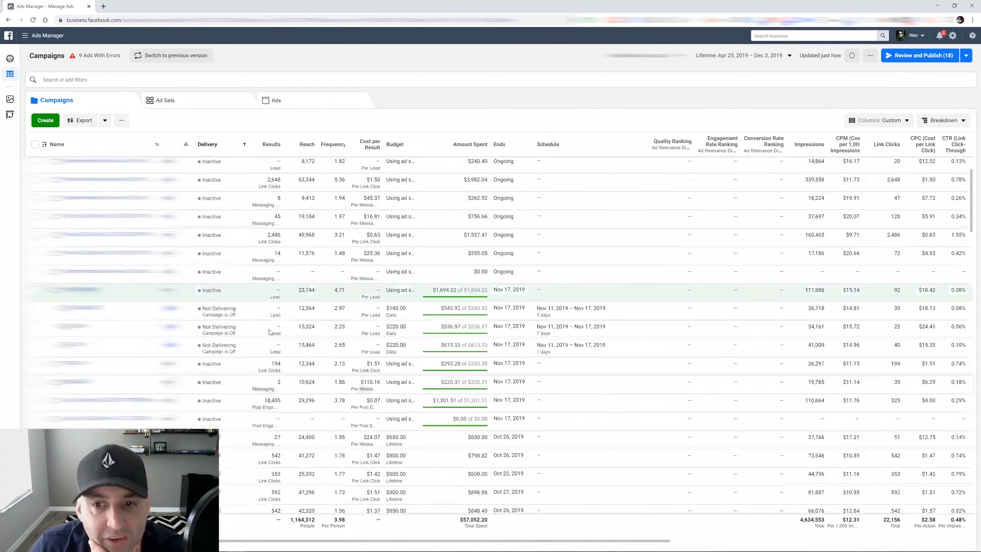